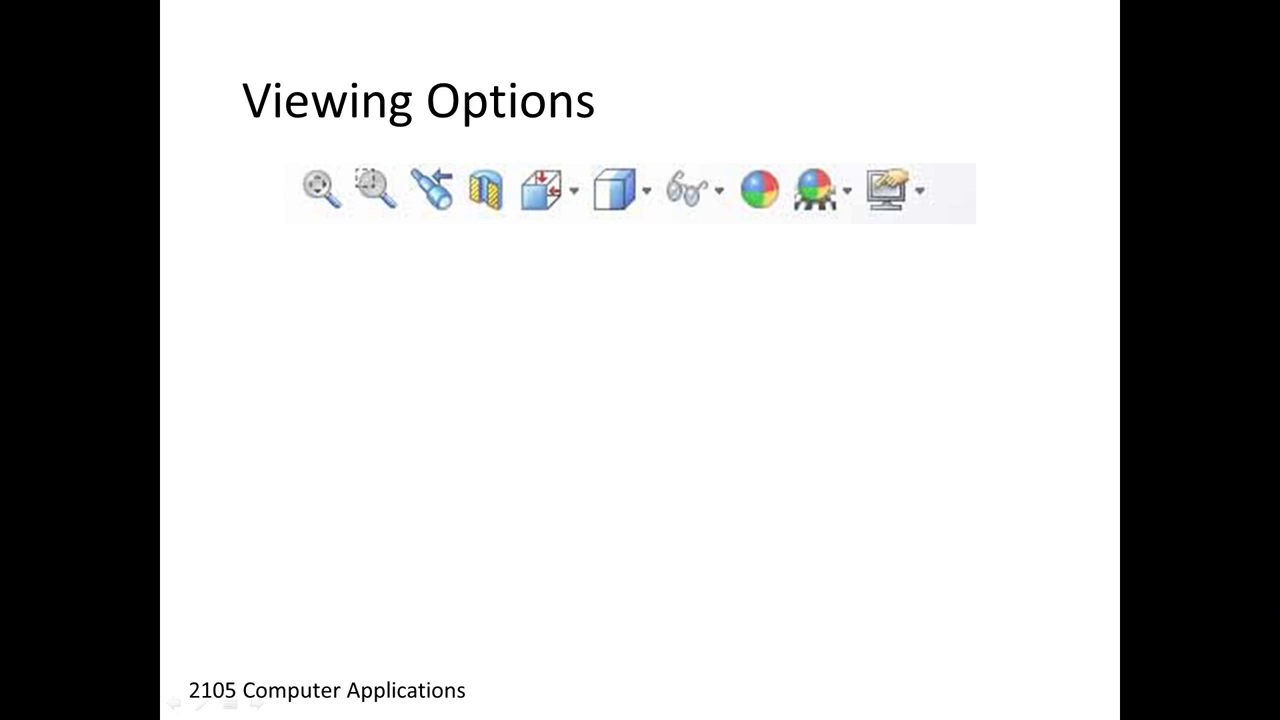
{"action": "key", "text": "Right"}
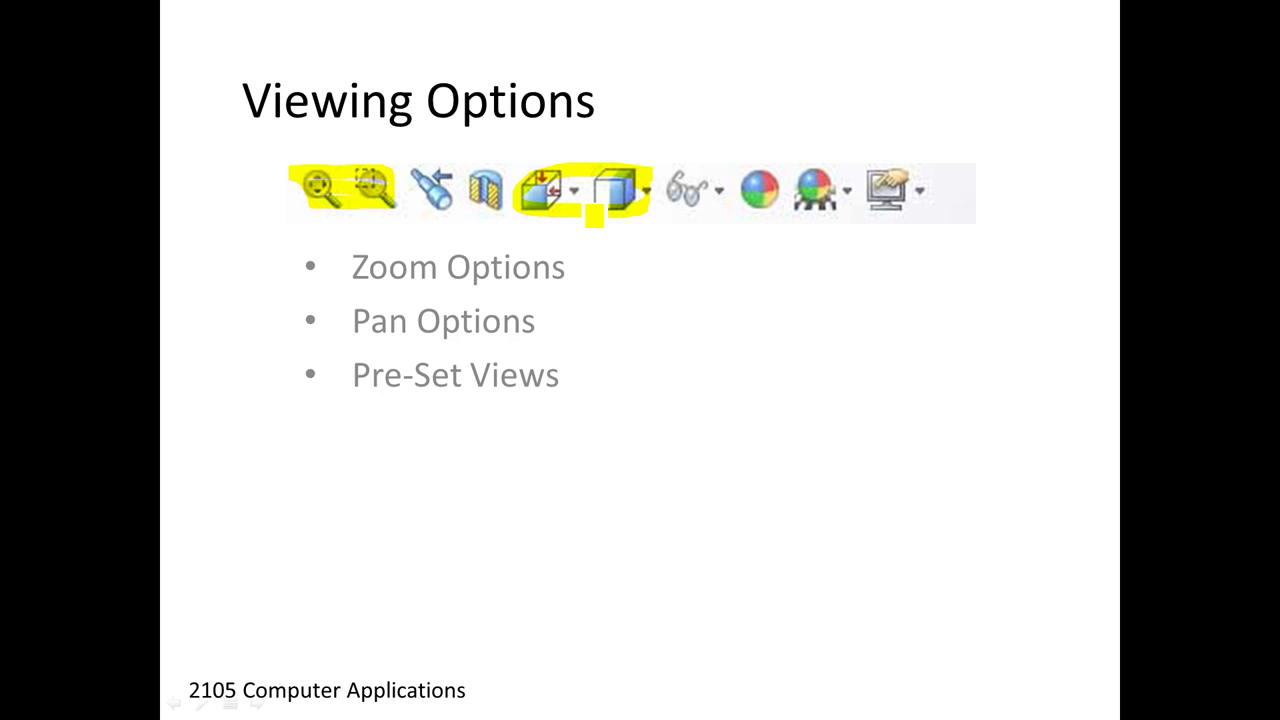
{"action": "key", "text": "Right"}
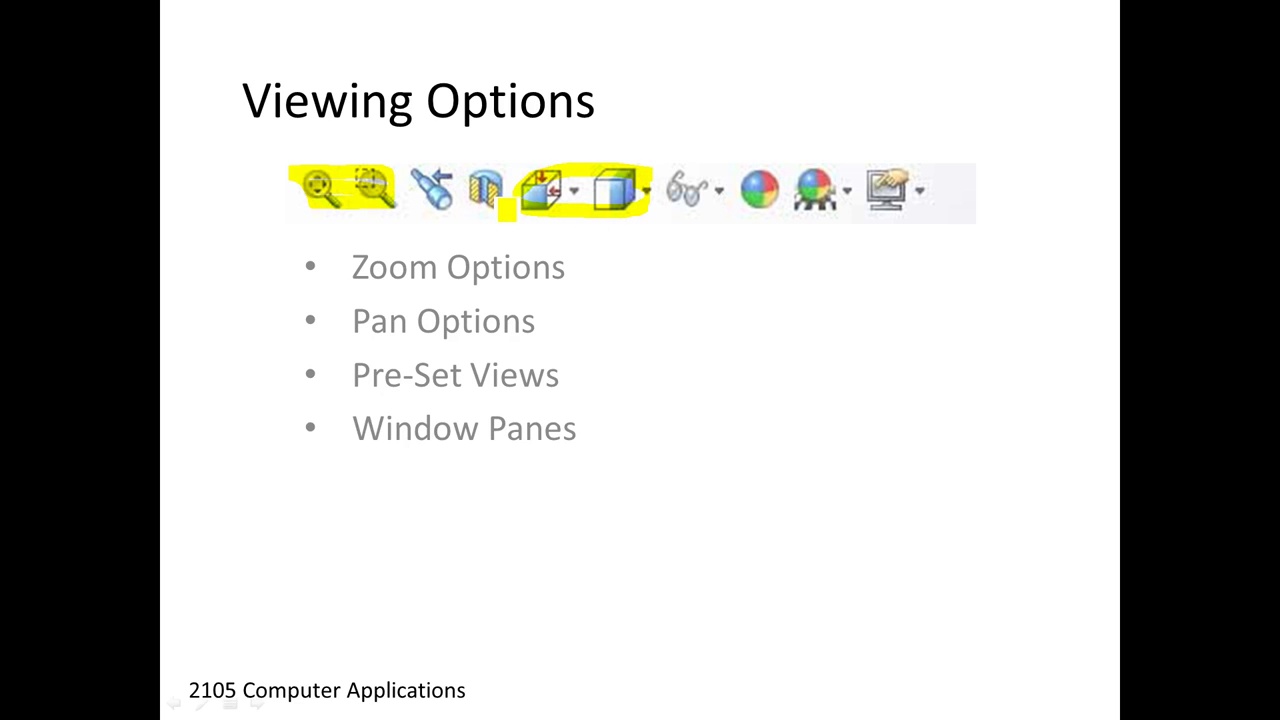
{"action": "left_click_drag", "start_coordinate": [556, 176], "coordinate": [568, 205]}
{"action": "key", "text": "Right"}
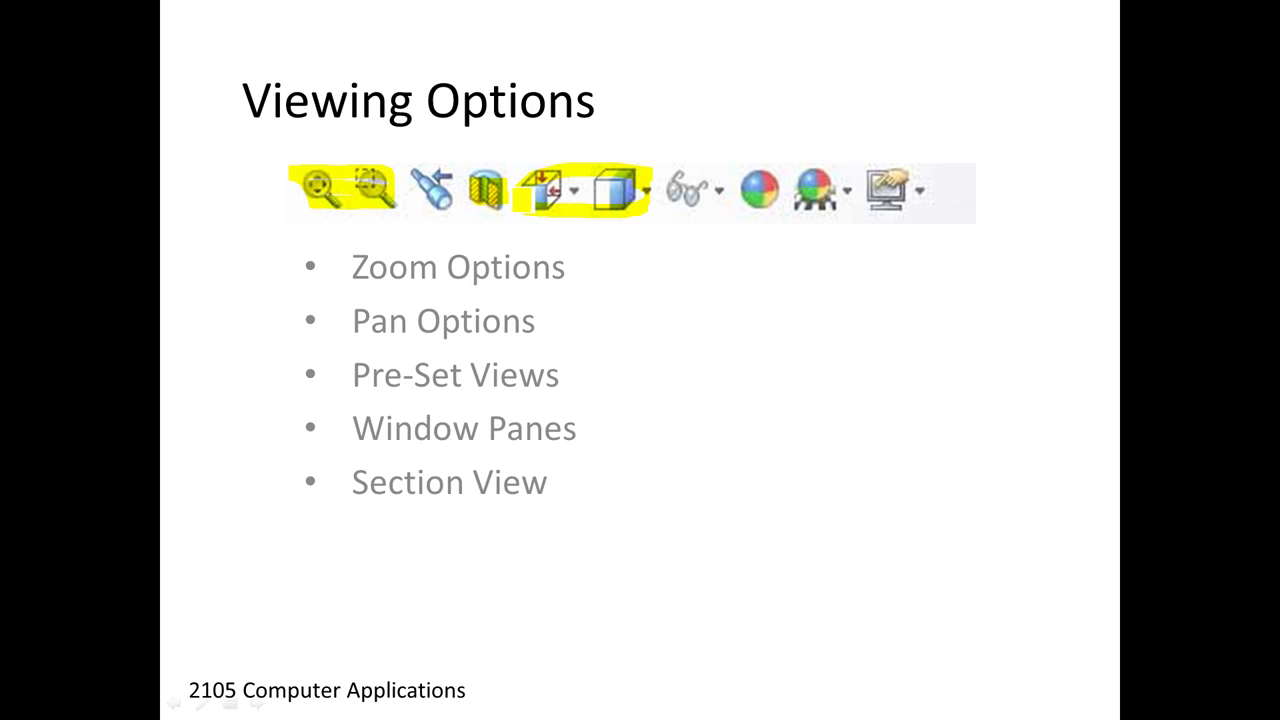
{"action": "key", "text": "Right"}
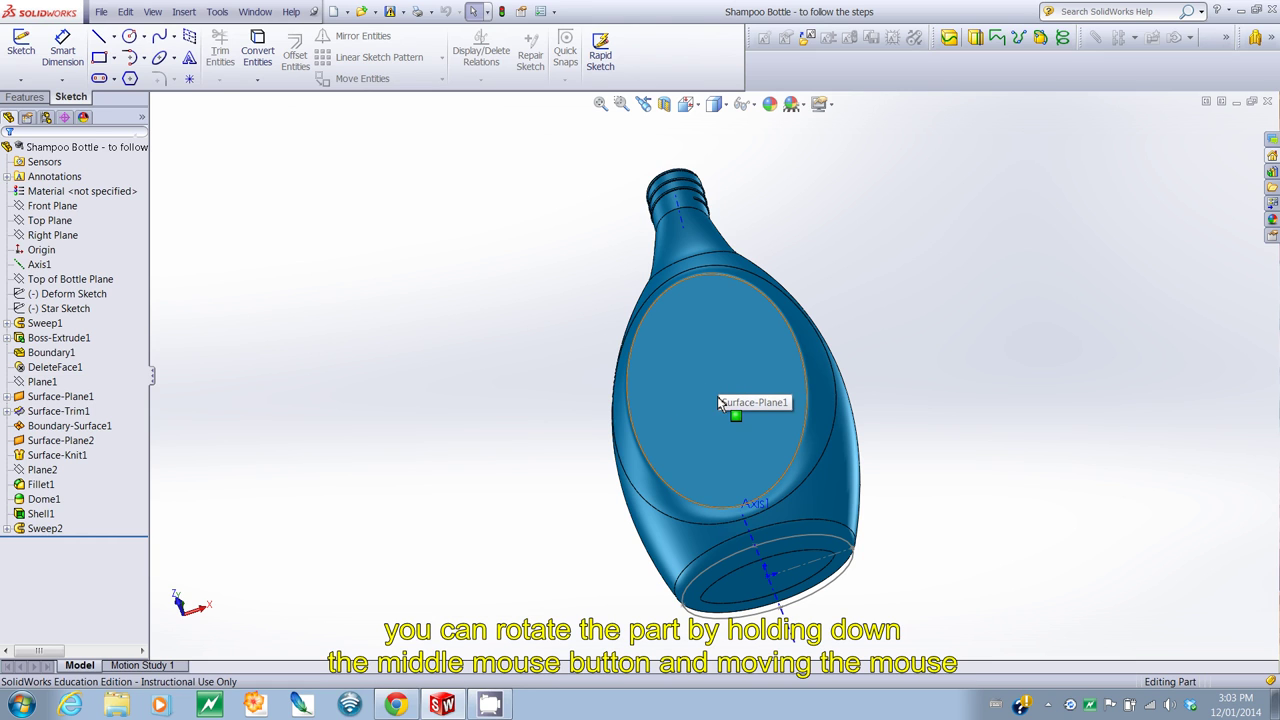
Step: Rotate the shampoo bottle model freely to inspect its front, side and base
{"action": "middle_click_drag", "start_coordinate": [829, 437], "coordinate": [751, 438]}
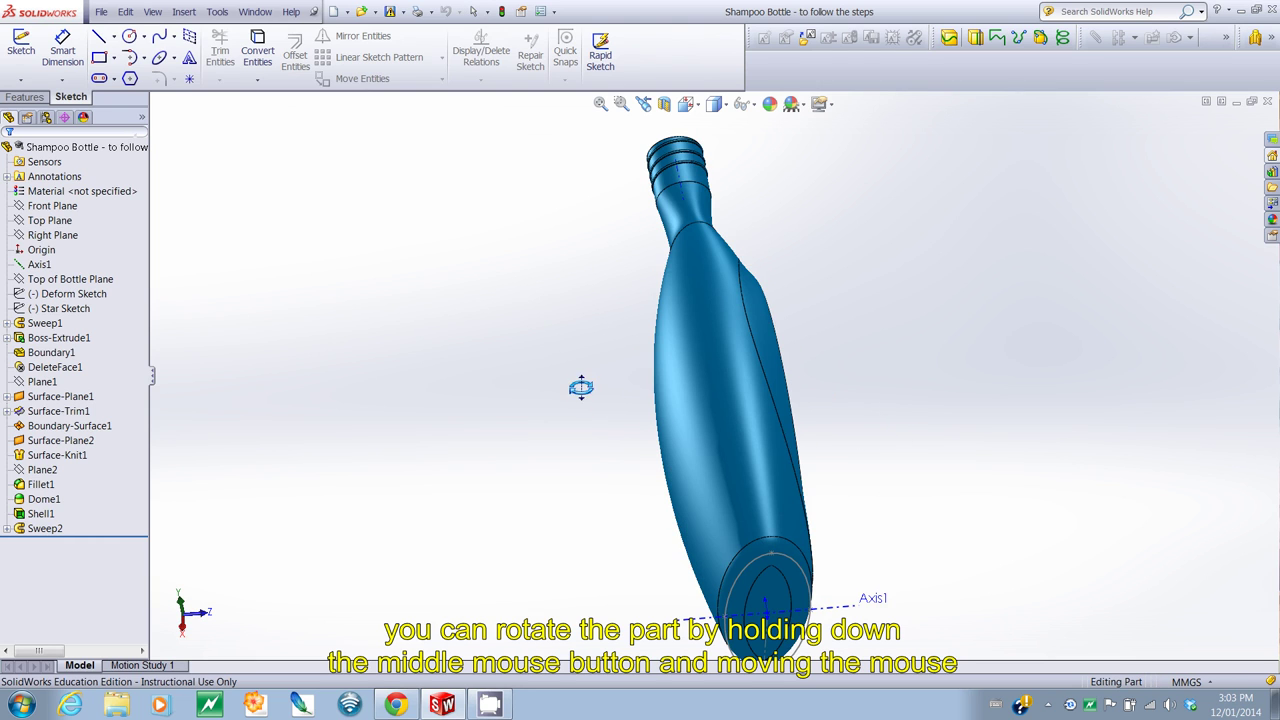
{"action": "middle_click_drag", "start_coordinate": [914, 486], "coordinate": [659, 501]}
{"action": "middle_click_drag", "start_coordinate": [726, 468], "coordinate": [694, 386]}
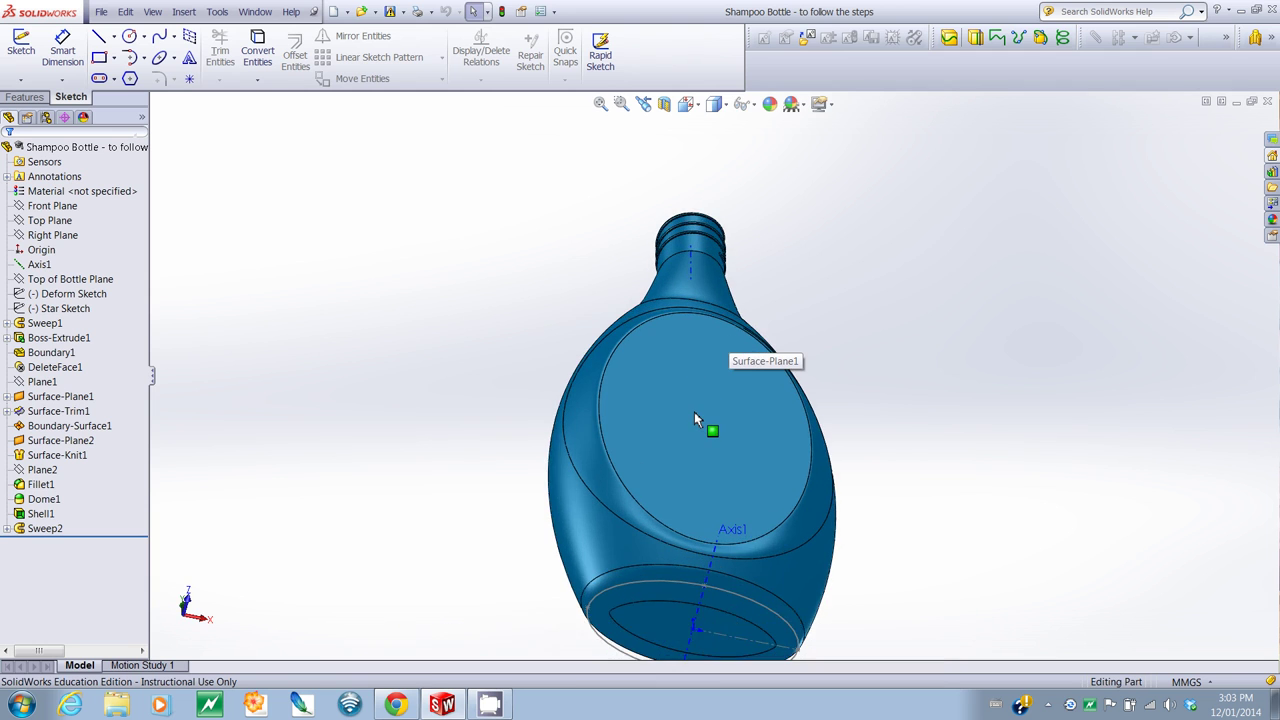
Step: Zoom in and out on the bottle's front label face, finishing by fitting the whole bottle in the window
{"action": "scroll", "coordinate": [694, 411], "scroll_direction": "down", "scroll_amount": 6}
{"action": "scroll", "coordinate": [694, 411], "scroll_direction": "up", "scroll_amount": 5}
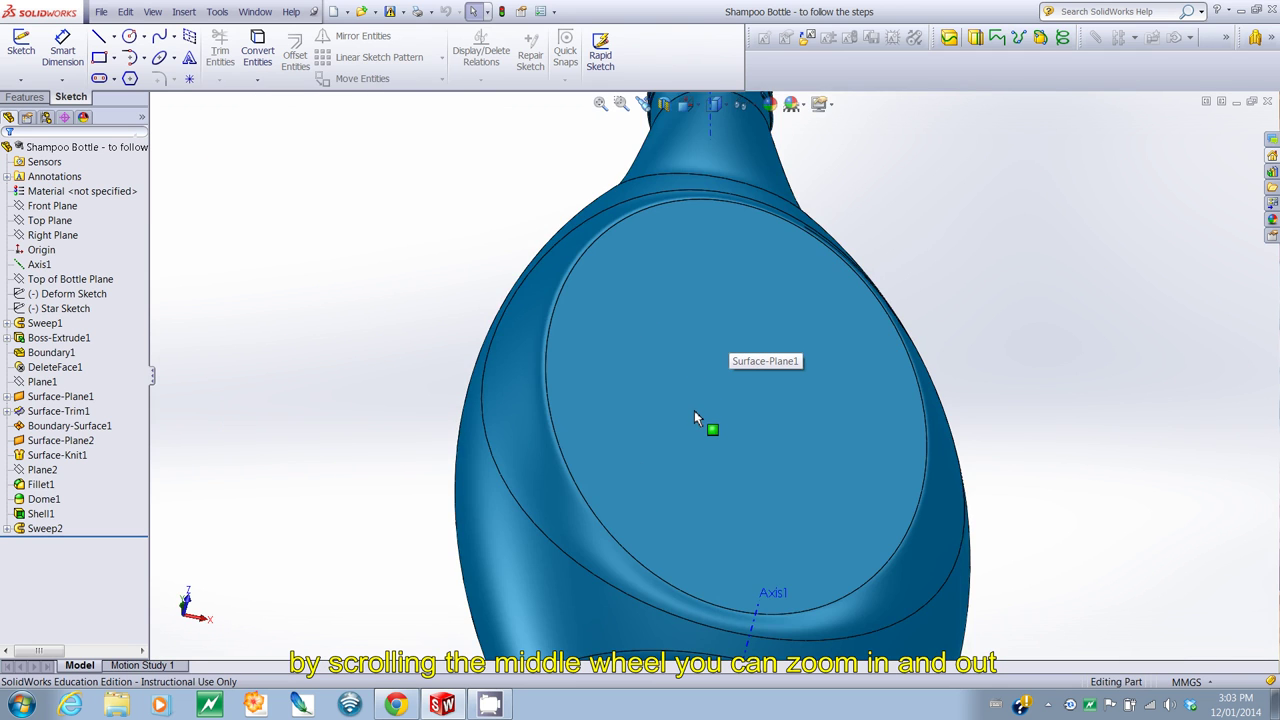
{"action": "middle_click_drag", "start_coordinate": [694, 410], "coordinate": [705, 335]}
{"action": "scroll", "coordinate": [706, 339], "scroll_direction": "up", "scroll_amount": 1}
{"action": "scroll", "coordinate": [706, 339], "scroll_direction": "down", "scroll_amount": 4}
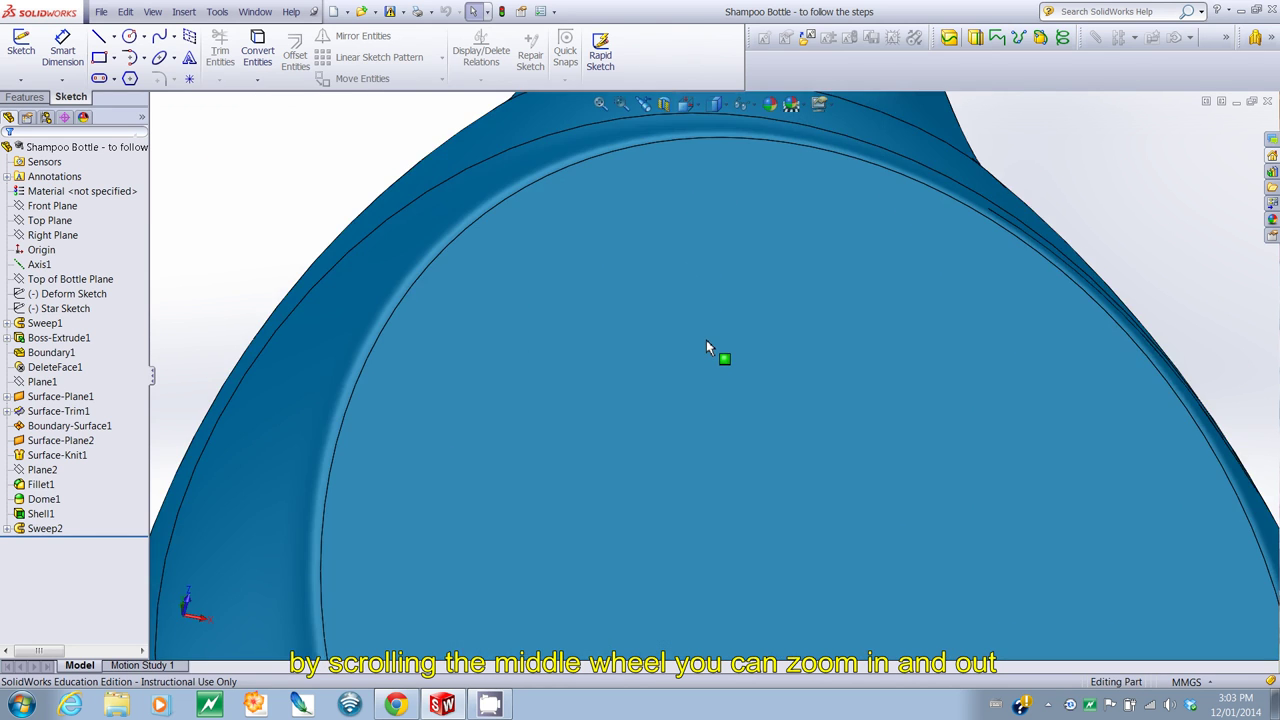
{"action": "scroll", "coordinate": [706, 339], "scroll_direction": "up", "scroll_amount": 6}
{"action": "scroll", "coordinate": [714, 337], "scroll_direction": "down", "scroll_amount": 5}
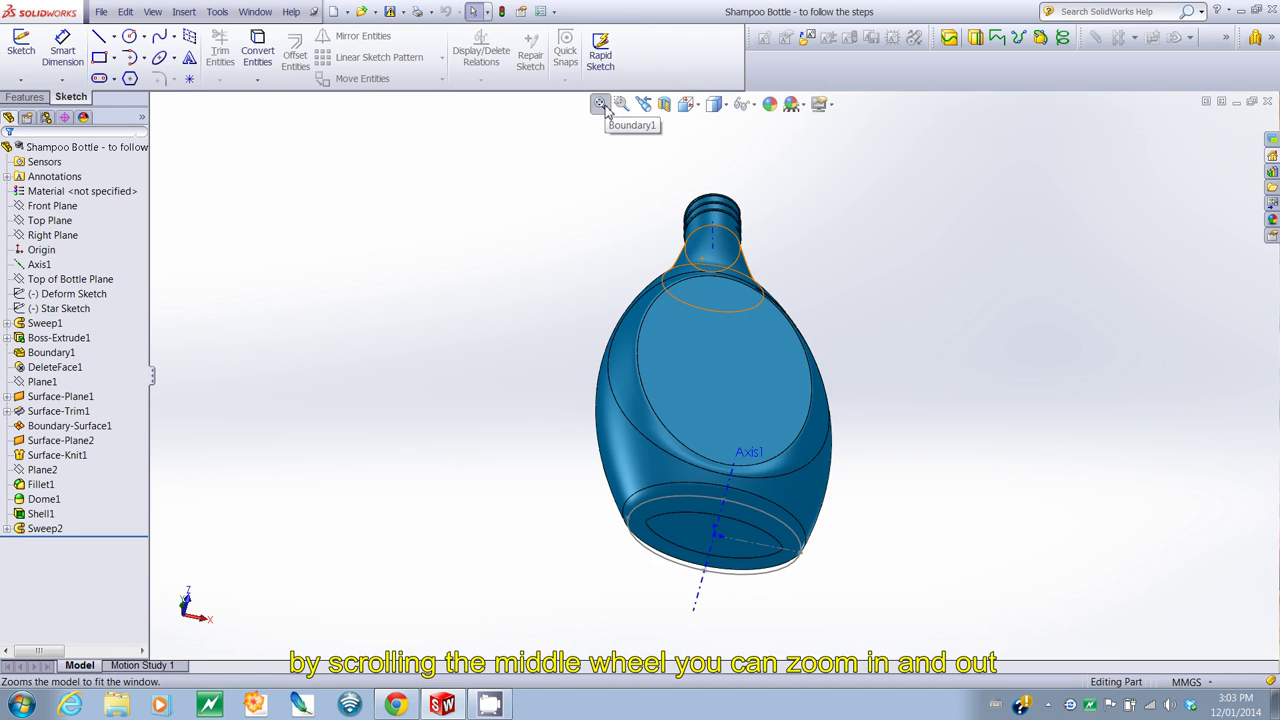
{"action": "left_click", "coordinate": [600, 104]}
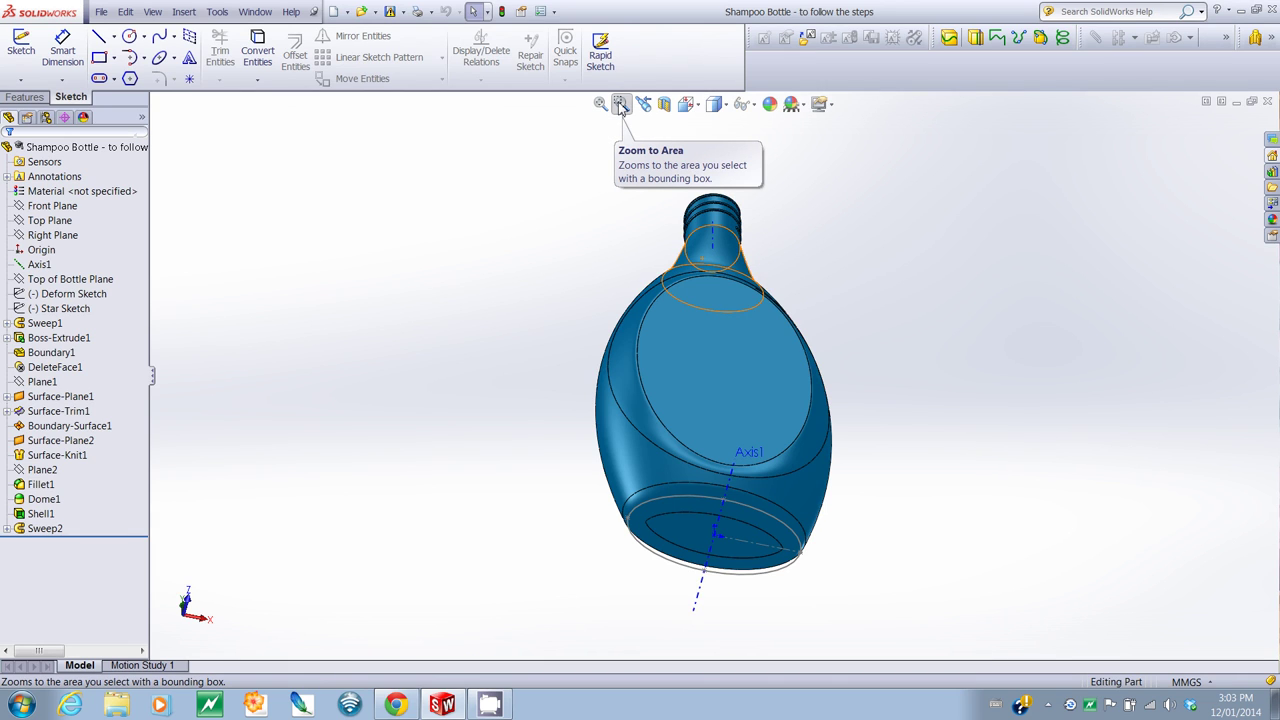
Step: Zoom to the area around the bottle's threaded neck and return to a fitted view of the whole model
{"action": "left_click", "coordinate": [620, 104]}
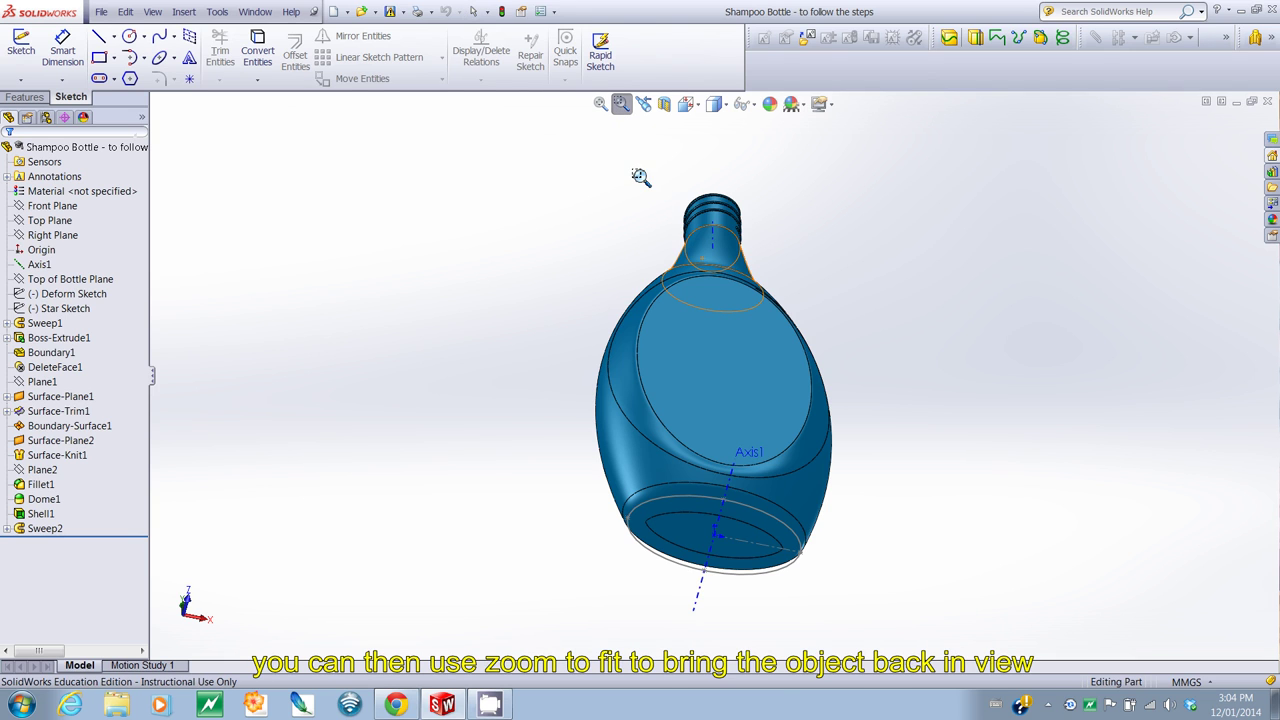
{"action": "left_click_drag", "start_coordinate": [640, 177], "coordinate": [834, 336]}
{"action": "left_click_drag", "start_coordinate": [540, 150], "coordinate": [853, 393]}
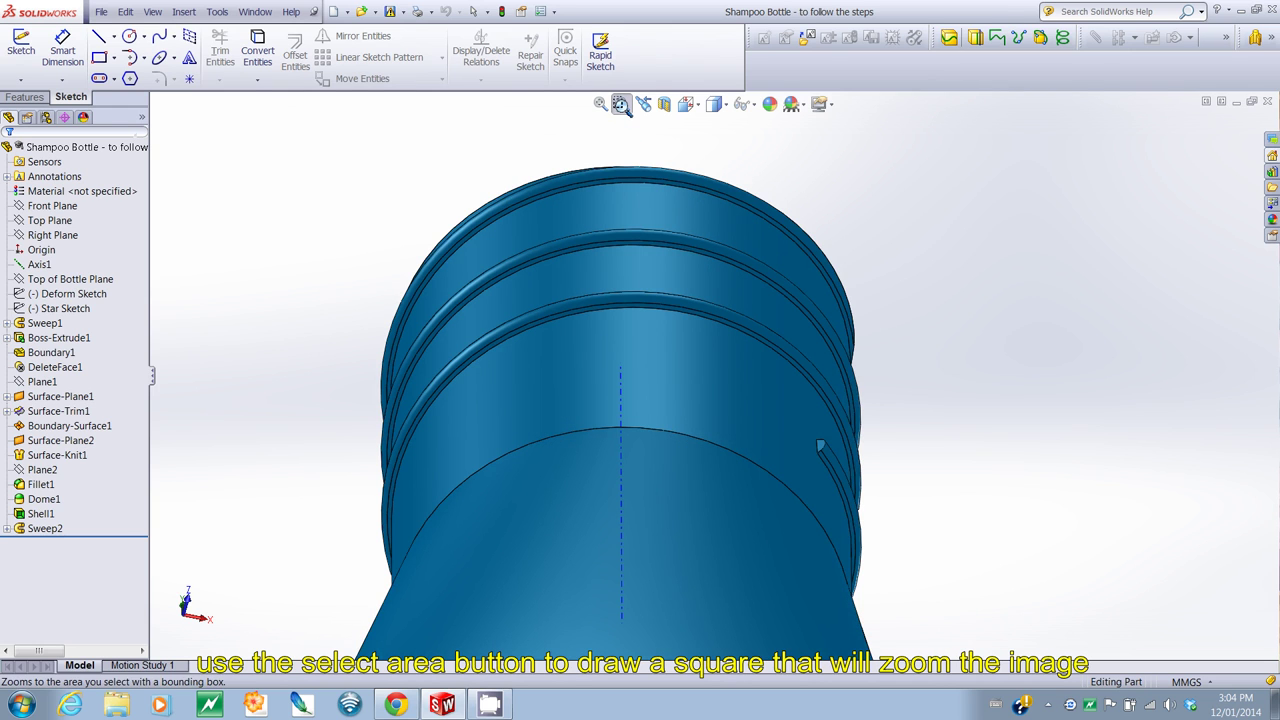
{"action": "left_click", "coordinate": [621, 104]}
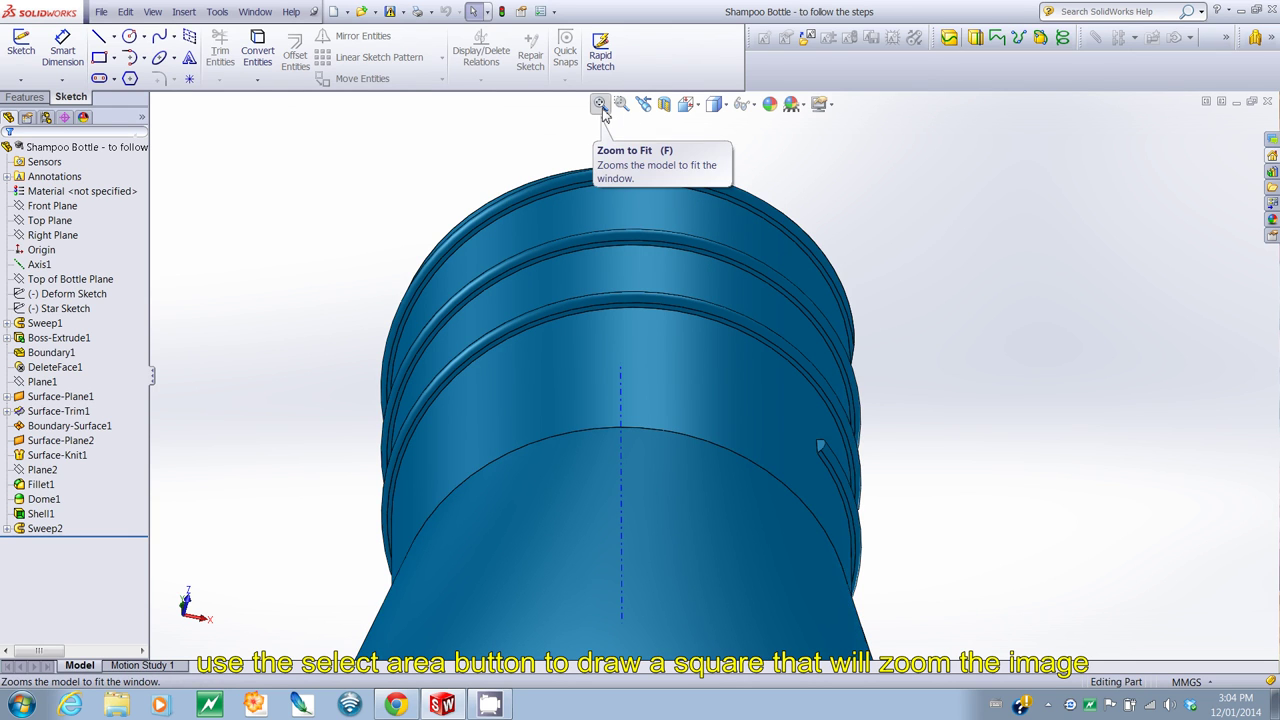
{"action": "left_click", "coordinate": [600, 104]}
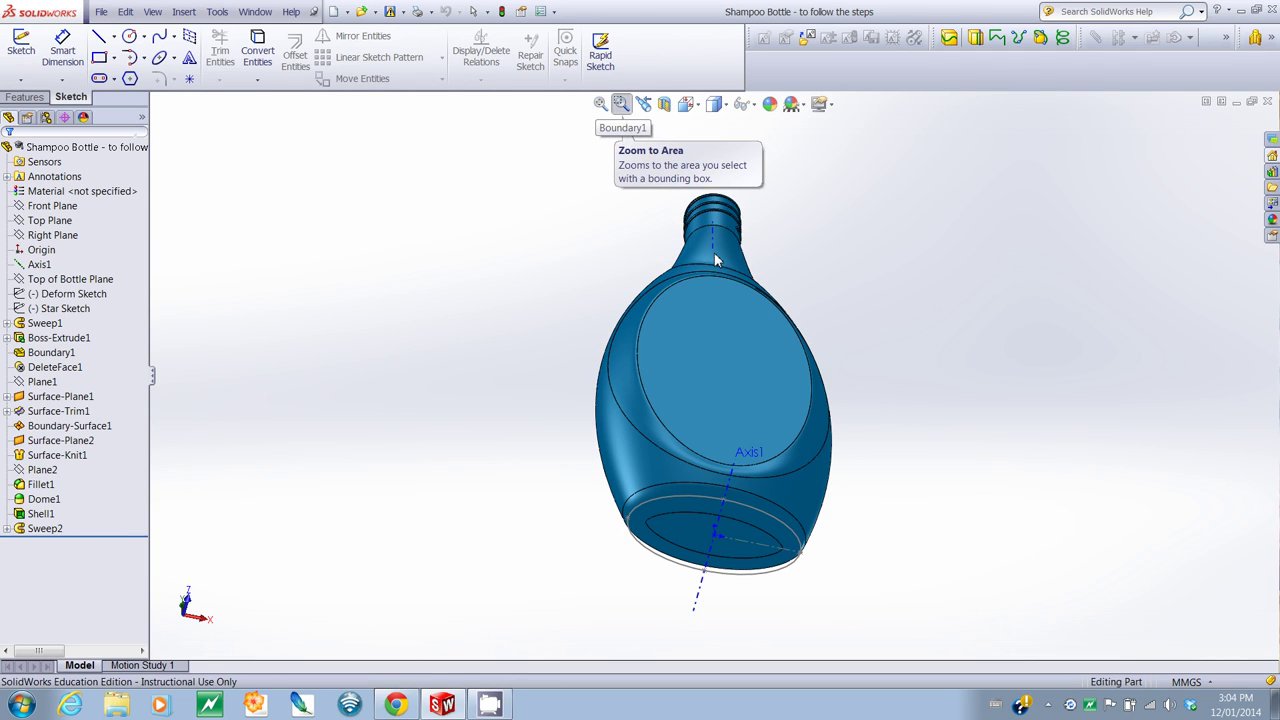
Step: Pan the bottle sideways across the graphics area with the Pan tool, then pan it again without the tool
{"action": "left_click", "coordinate": [621, 104]}
{"action": "right_click", "coordinate": [720, 250]}
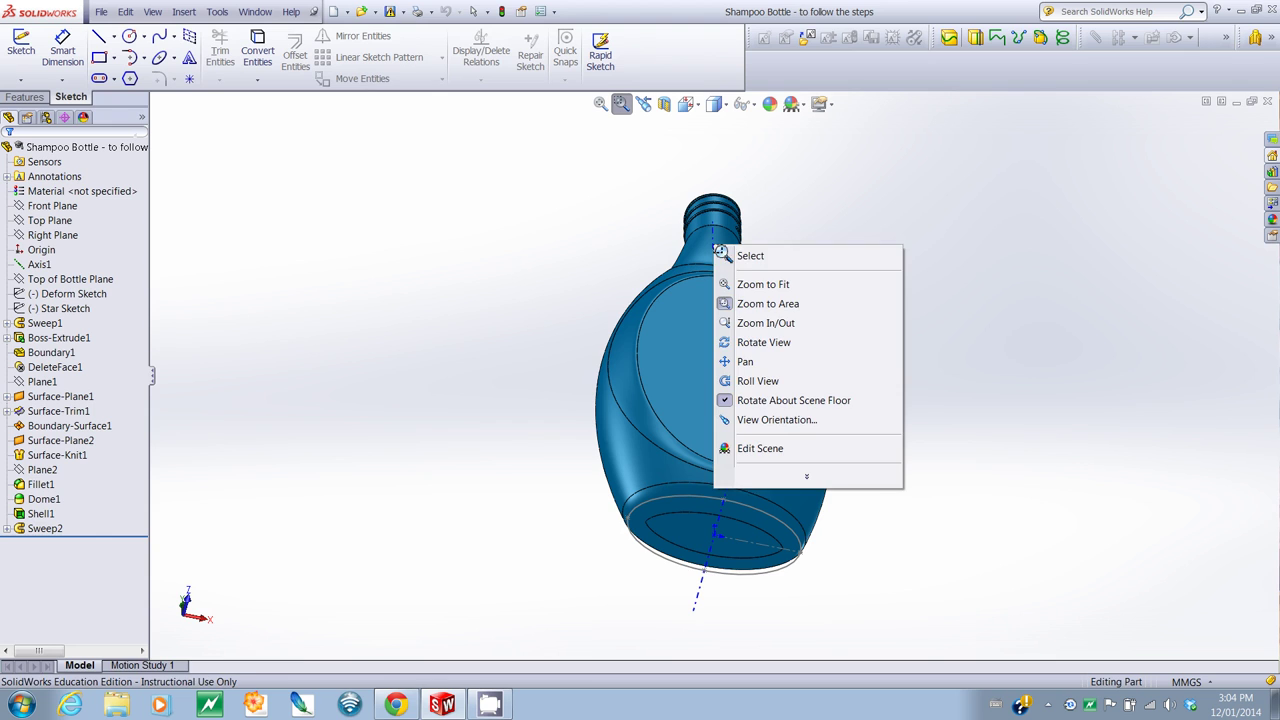
{"action": "left_click", "coordinate": [745, 363]}
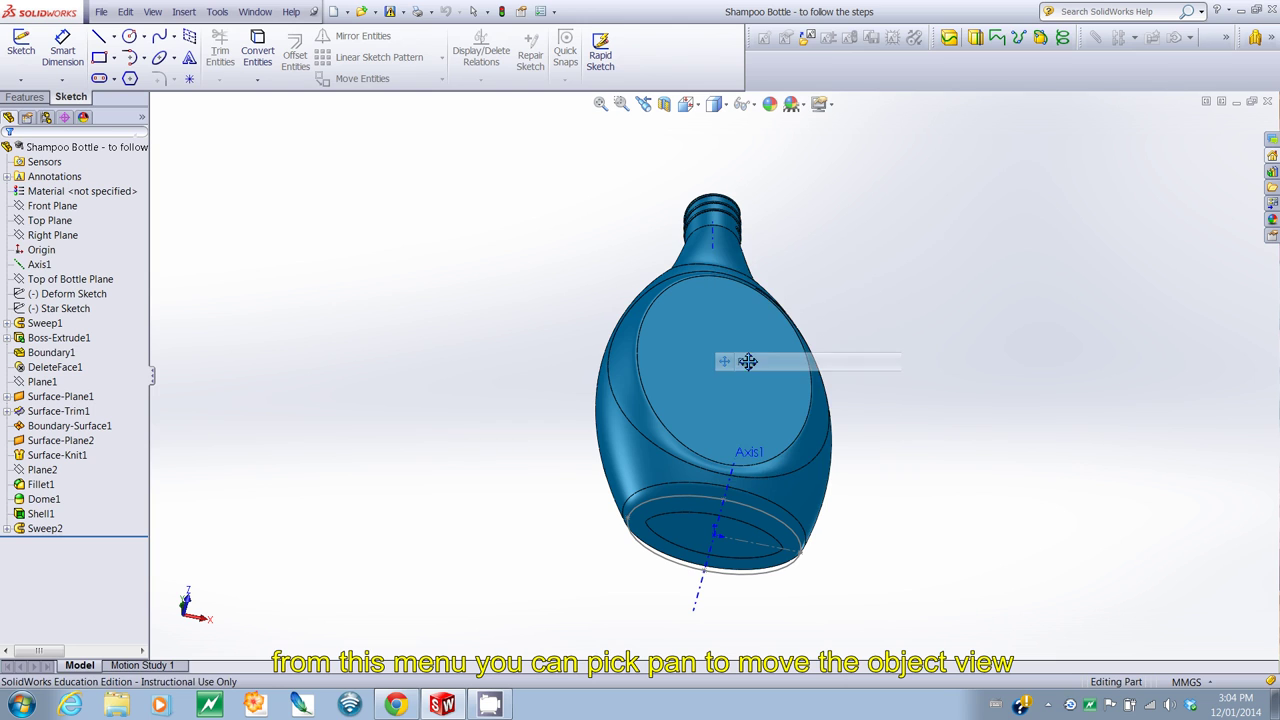
{"action": "left_click_drag", "start_coordinate": [382, 363], "coordinate": [372, 361]}
{"action": "left_click_drag", "start_coordinate": [704, 360], "coordinate": [366, 360]}
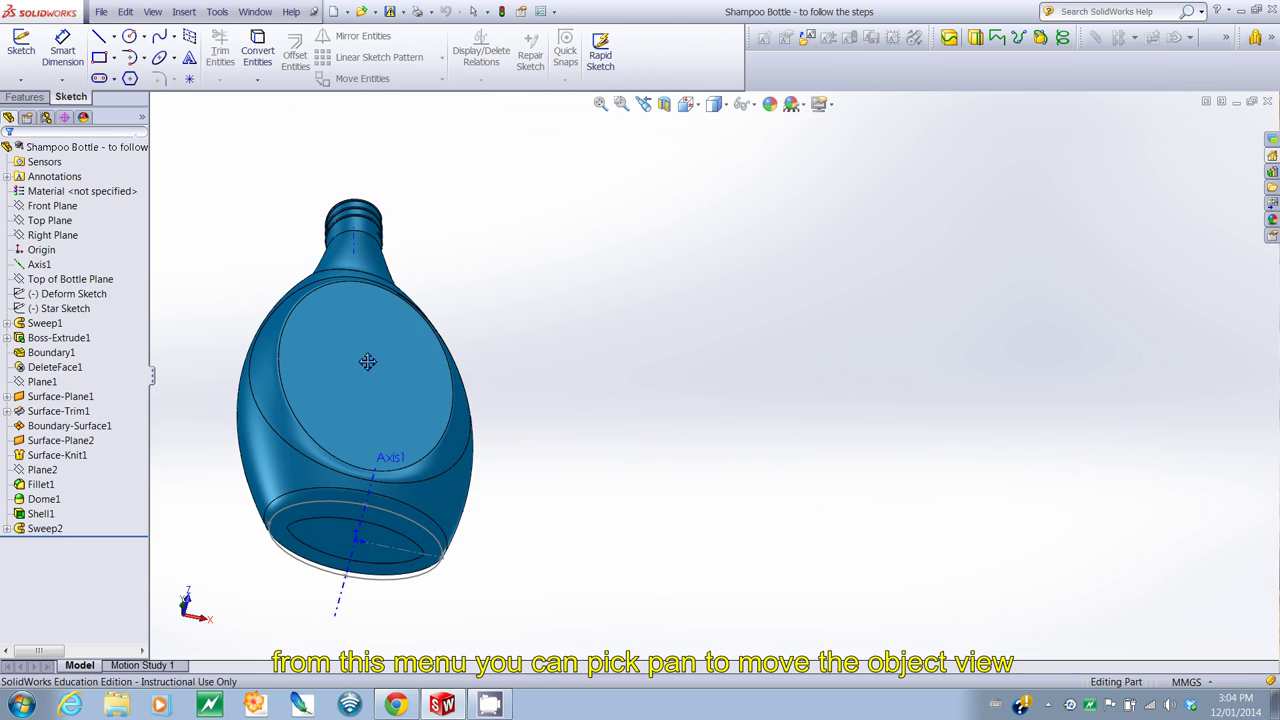
{"action": "left_click_drag", "start_coordinate": [732, 349], "coordinate": [780, 347]}
{"action": "left_click_drag", "start_coordinate": [436, 349], "coordinate": [646, 351]}
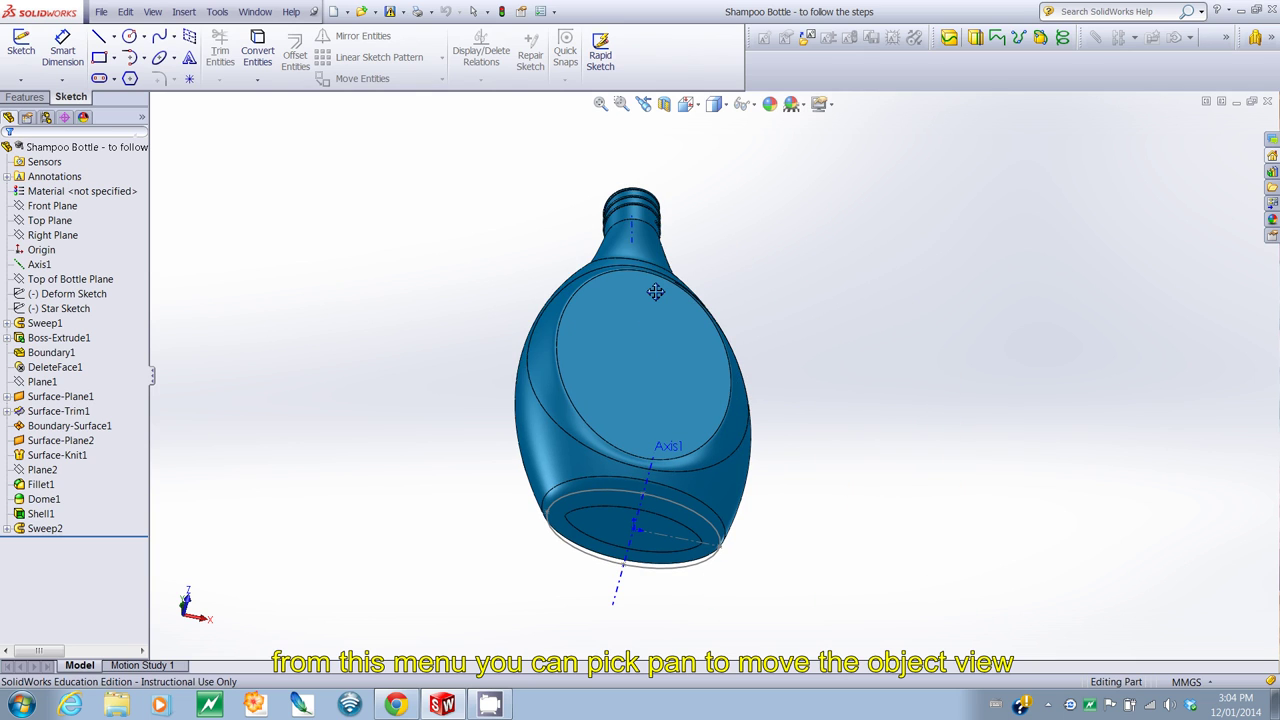
{"action": "key", "text": "Escape"}
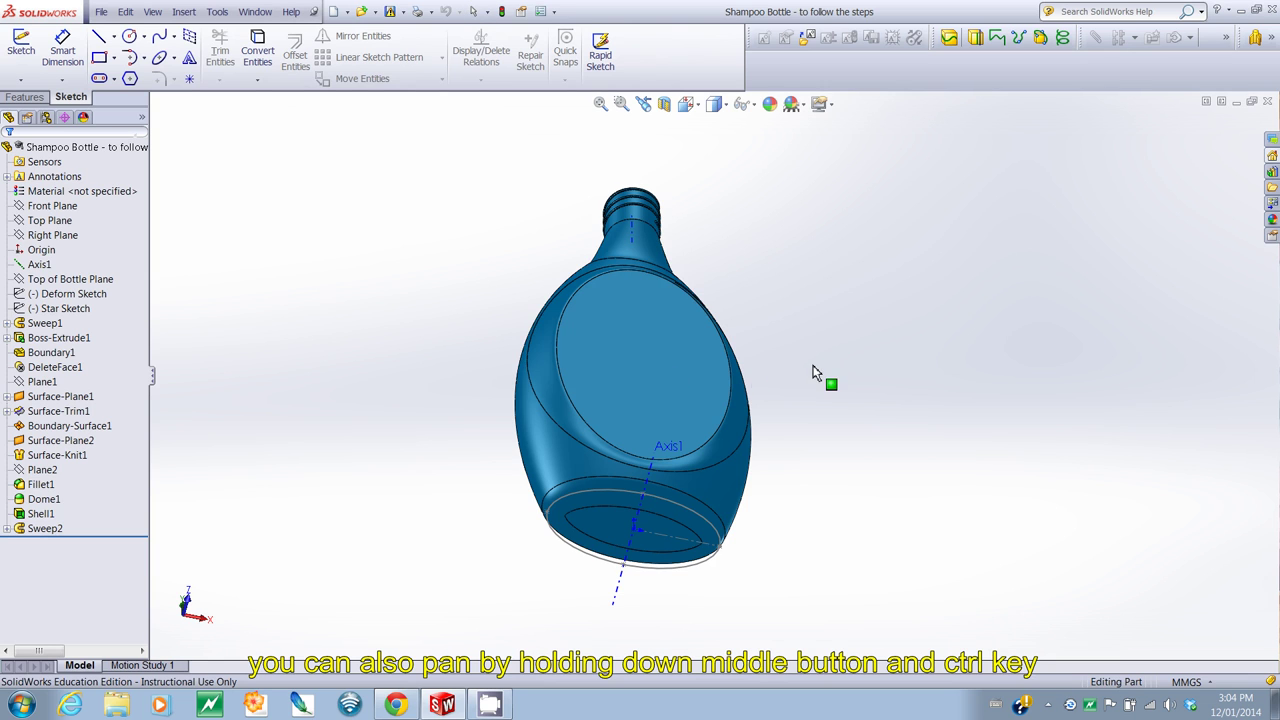
{"action": "middle_click_drag", "start_coordinate": [654, 361], "coordinate": [909, 366], "text": "ctrl"}
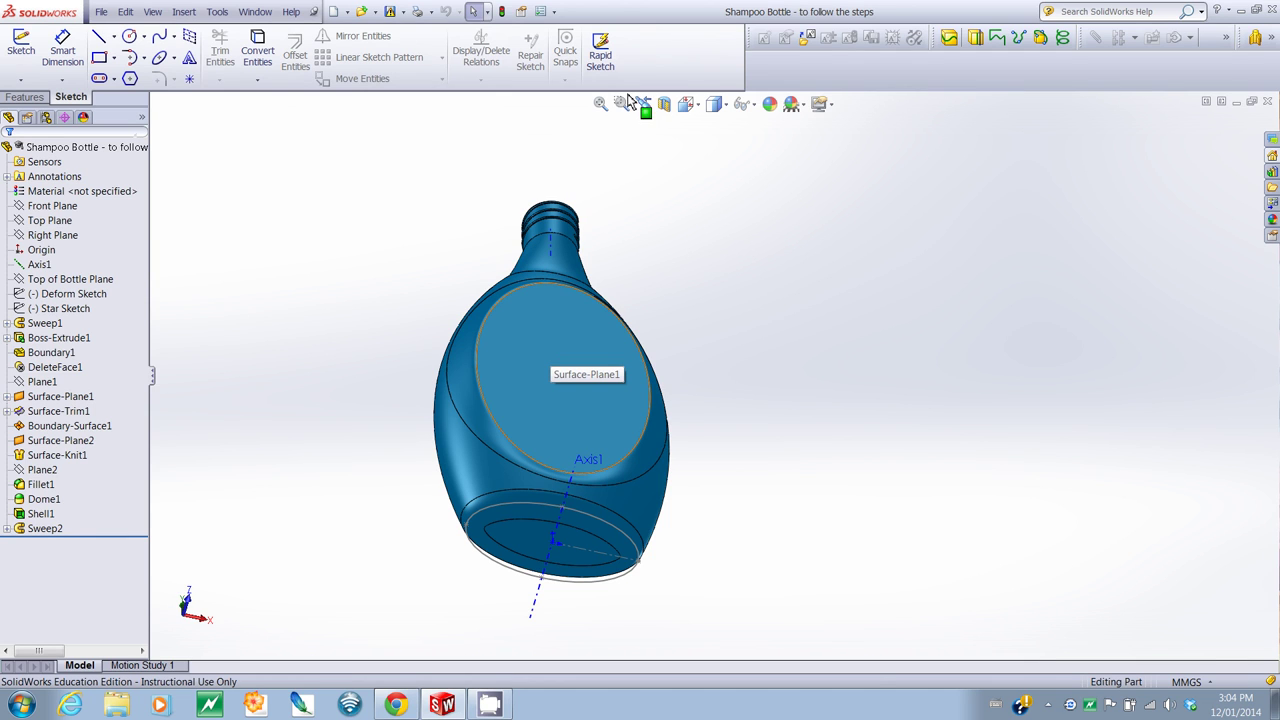
{"action": "right_click", "coordinate": [556, 316]}
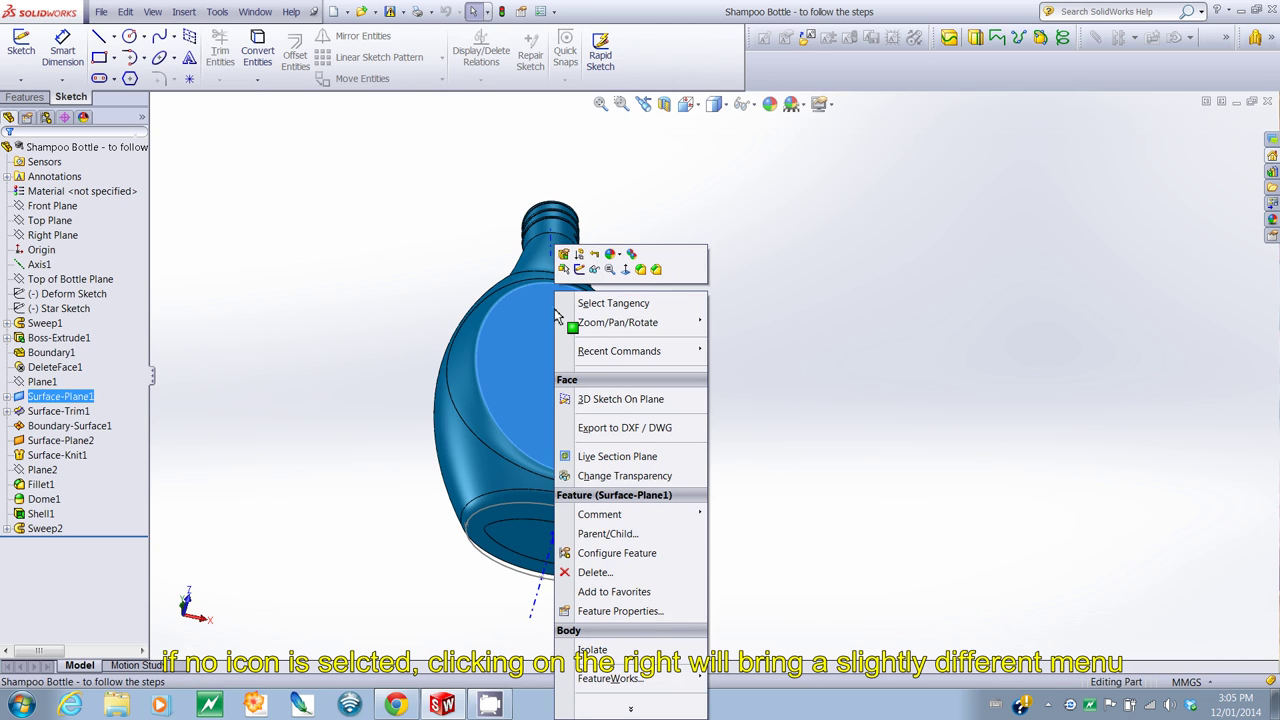
{"action": "mouse_move", "coordinate": [630, 332]}
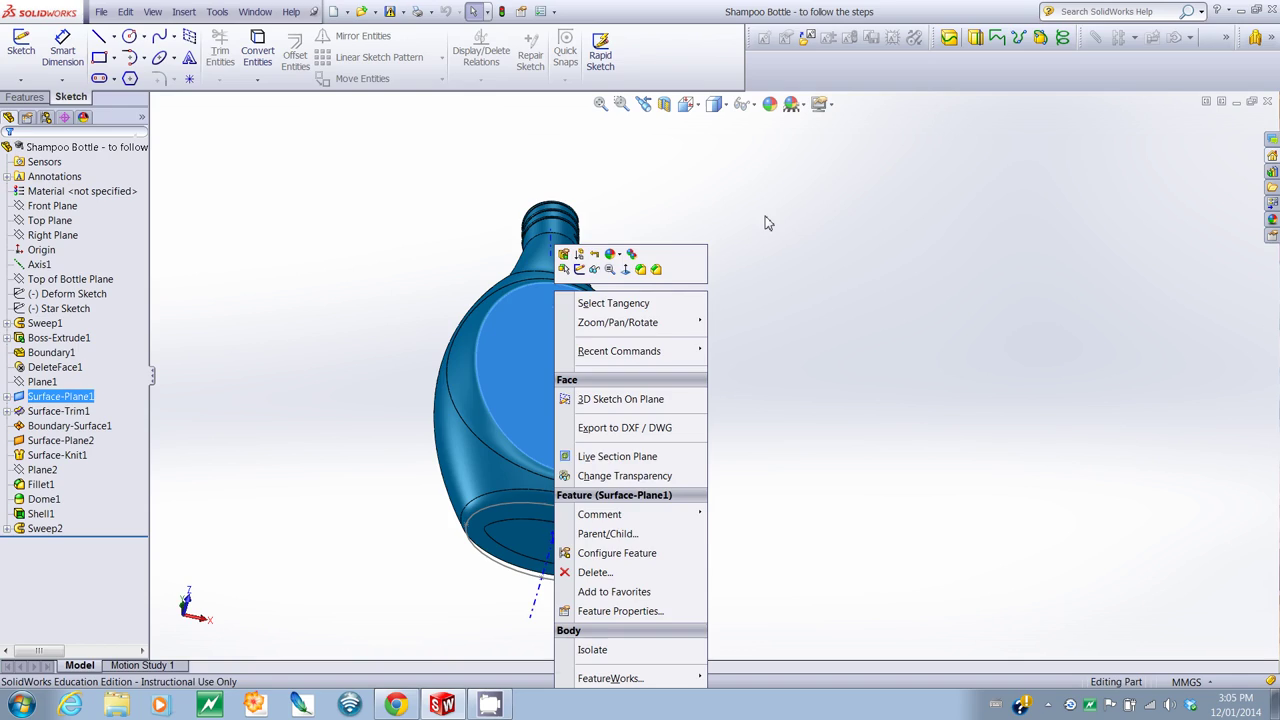
{"action": "left_click", "coordinate": [767, 222]}
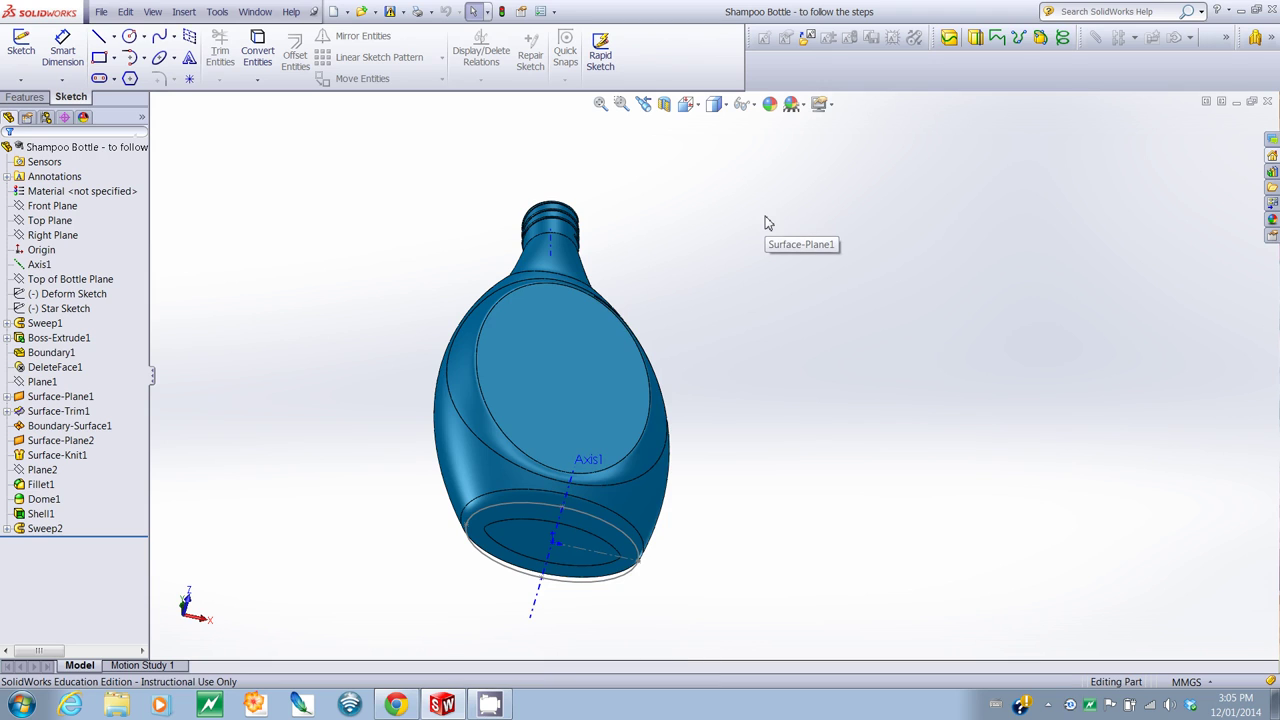
Step: Detach the view orientation palette and display the bottle in the Front view
{"action": "left_click", "coordinate": [690, 105]}
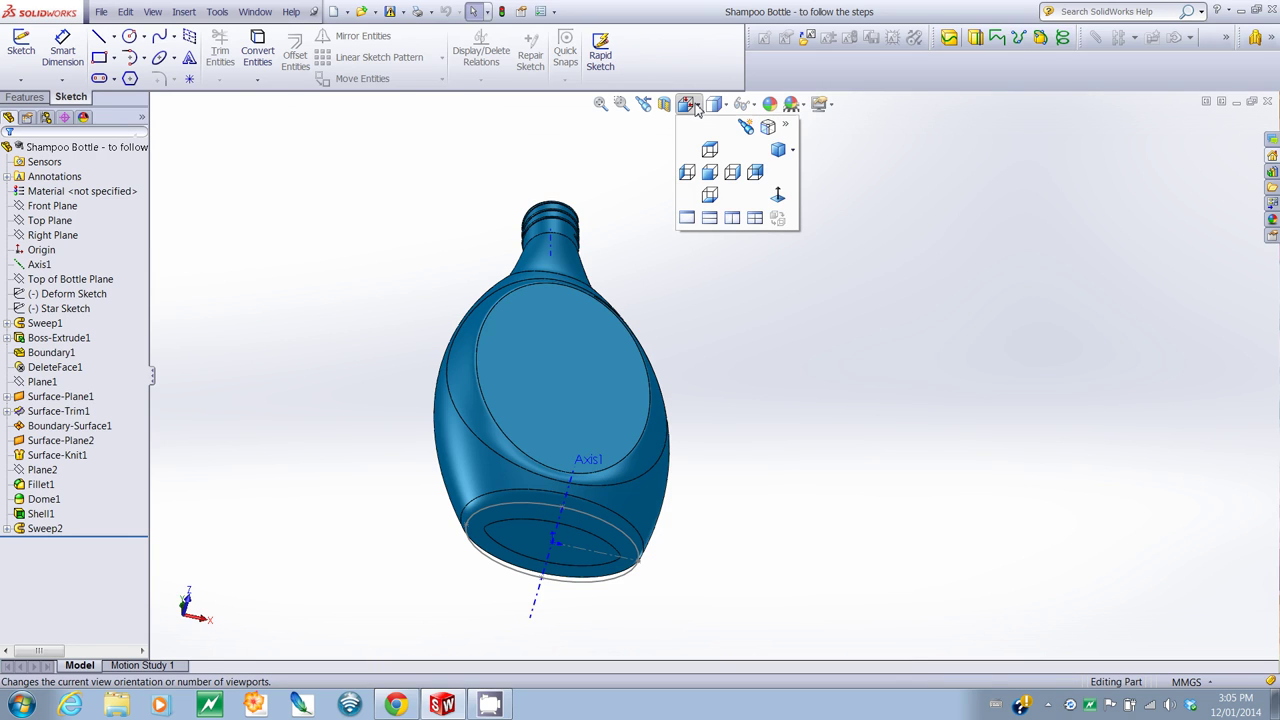
{"action": "left_click", "coordinate": [690, 105]}
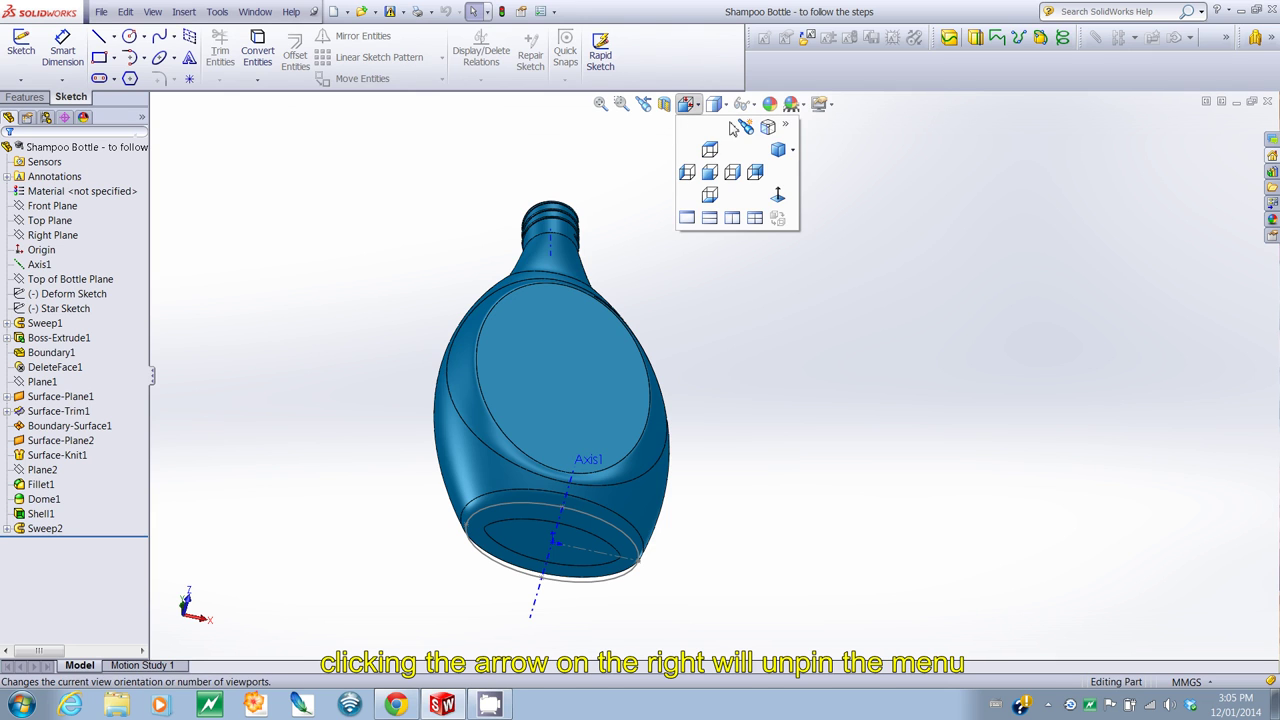
{"action": "left_click", "coordinate": [786, 128]}
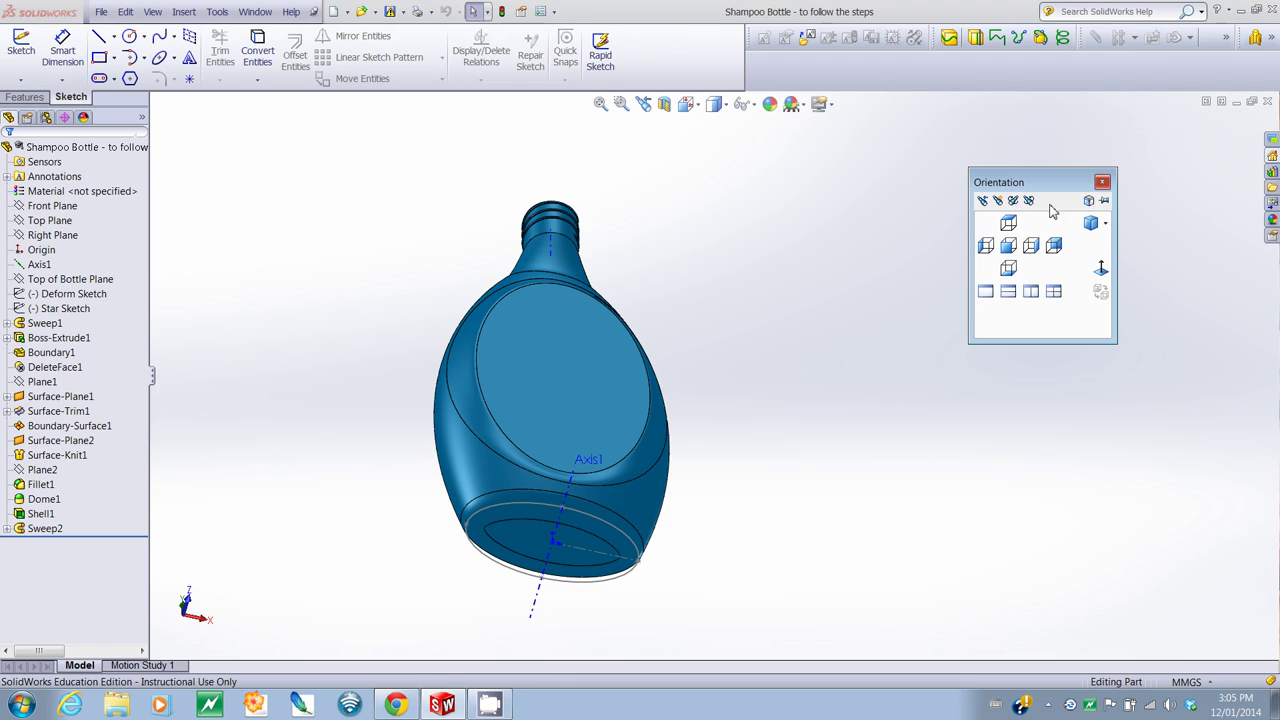
{"action": "left_click", "coordinate": [1010, 246]}
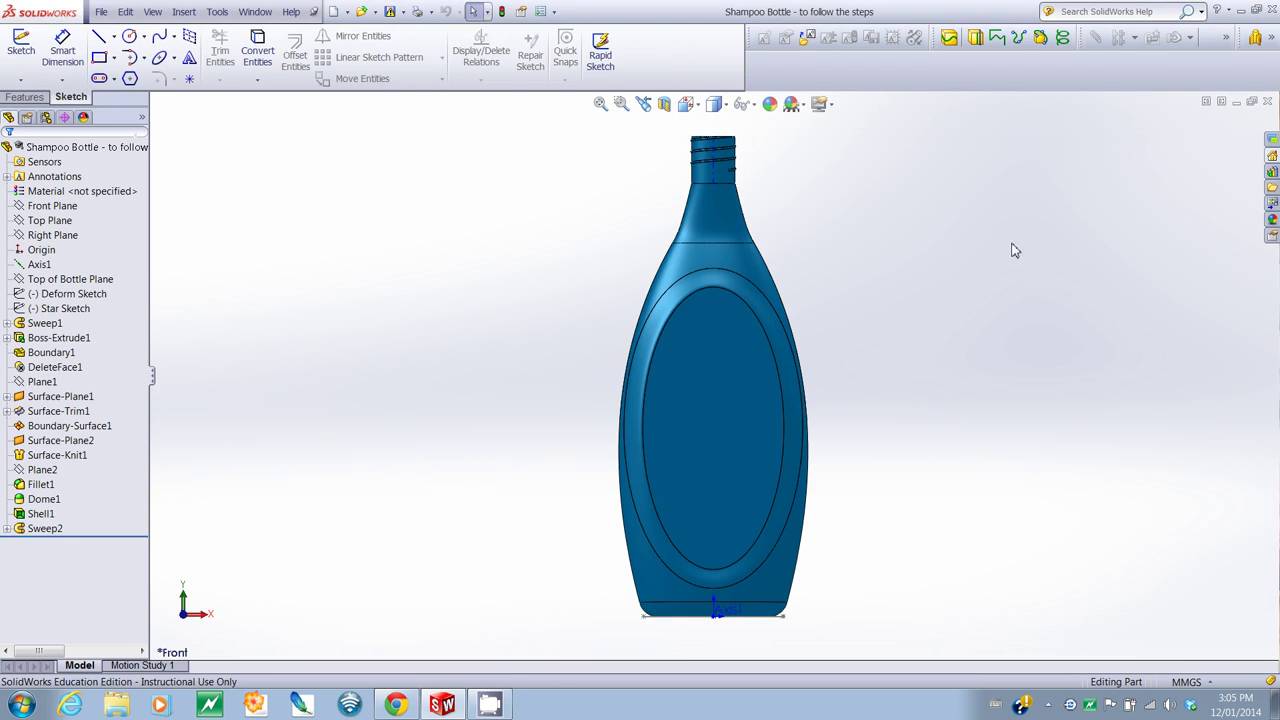
Step: Display the bottle in the predefined Left, Right and Front views in turn
{"action": "left_click", "coordinate": [693, 107]}
{"action": "left_click", "coordinate": [684, 178]}
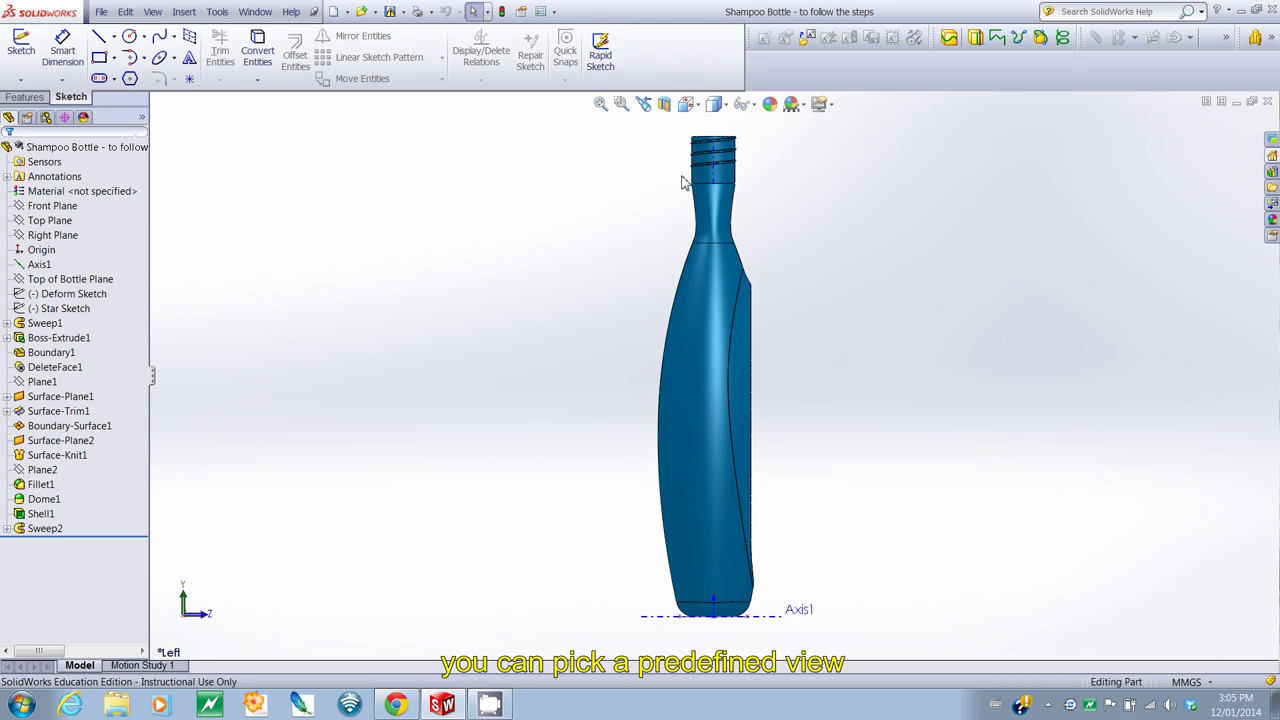
{"action": "left_click", "coordinate": [693, 107]}
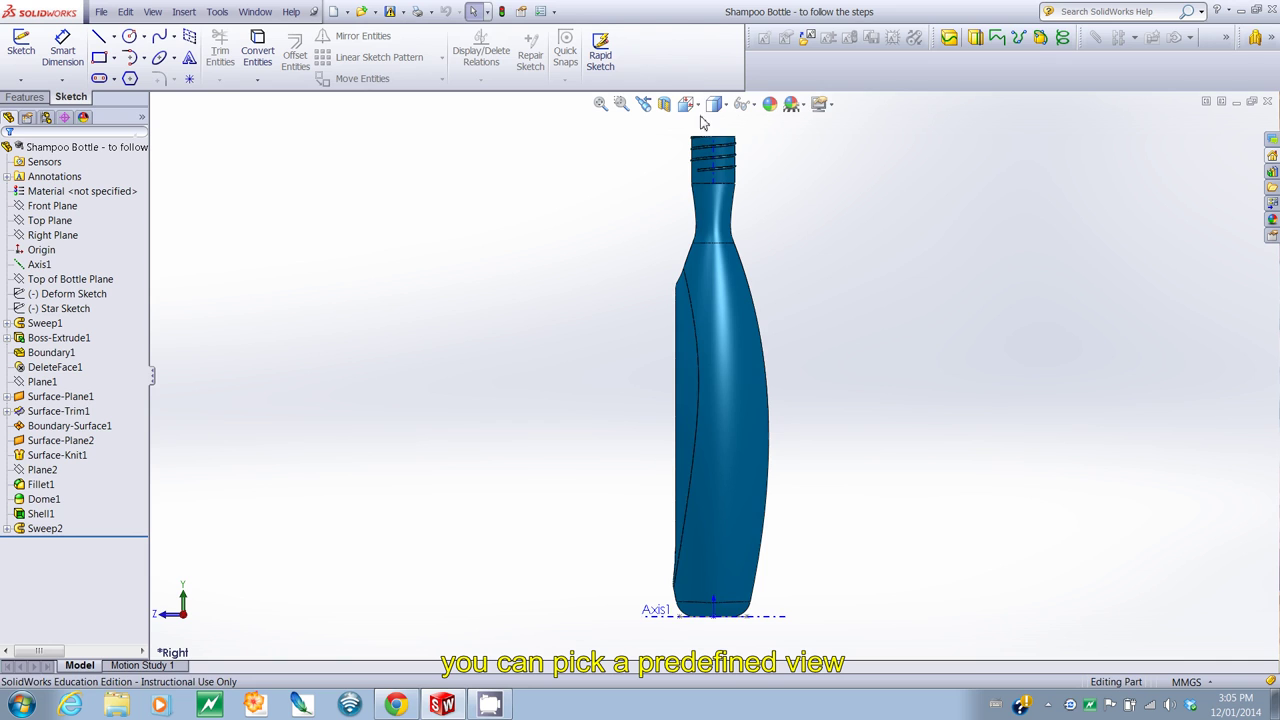
{"action": "left_click", "coordinate": [713, 104]}
{"action": "left_click", "coordinate": [710, 170]}
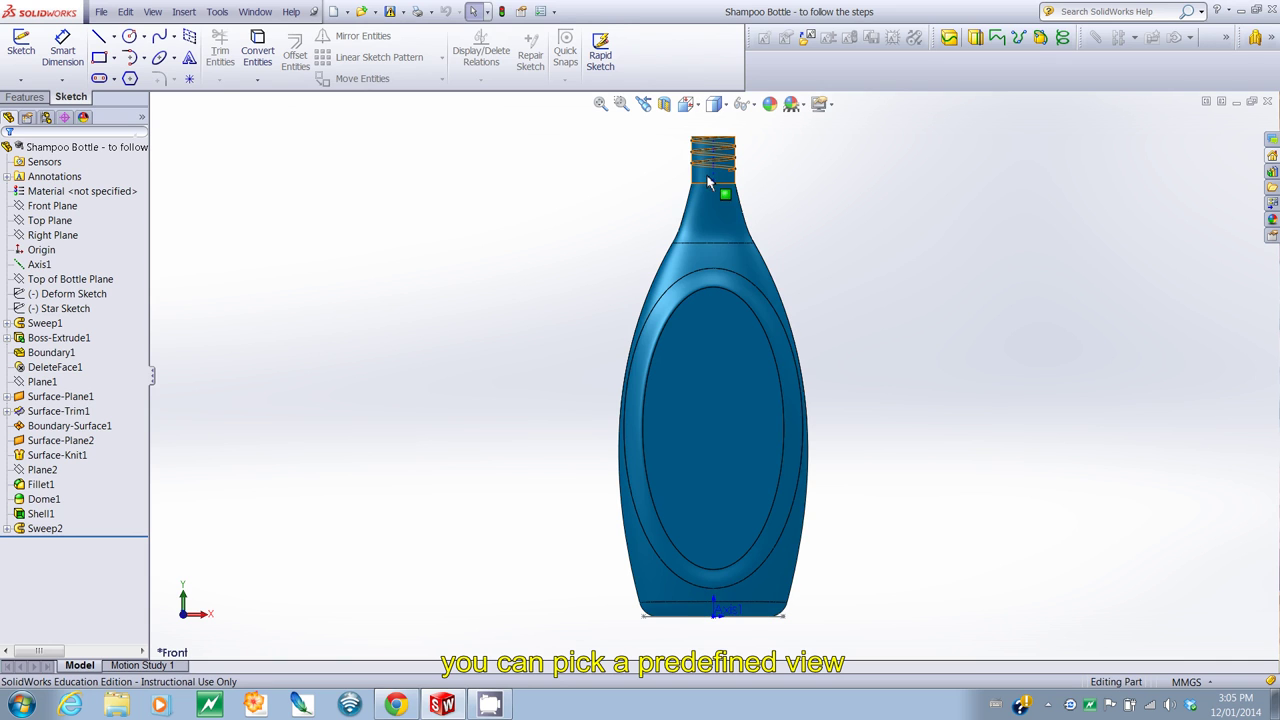
Step: Turn on the View Selector cube and view the bottle from its angled upper-front face and then its top face
{"action": "left_click", "coordinate": [686, 104]}
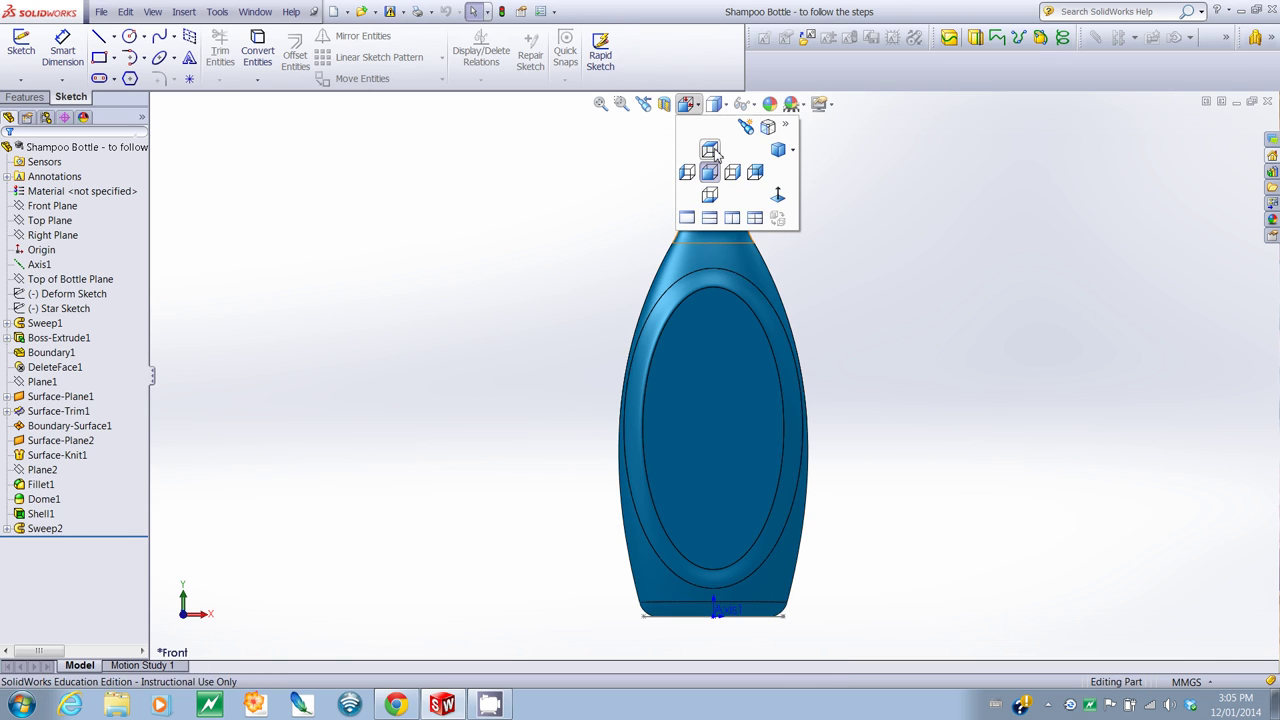
{"action": "left_click", "coordinate": [767, 130]}
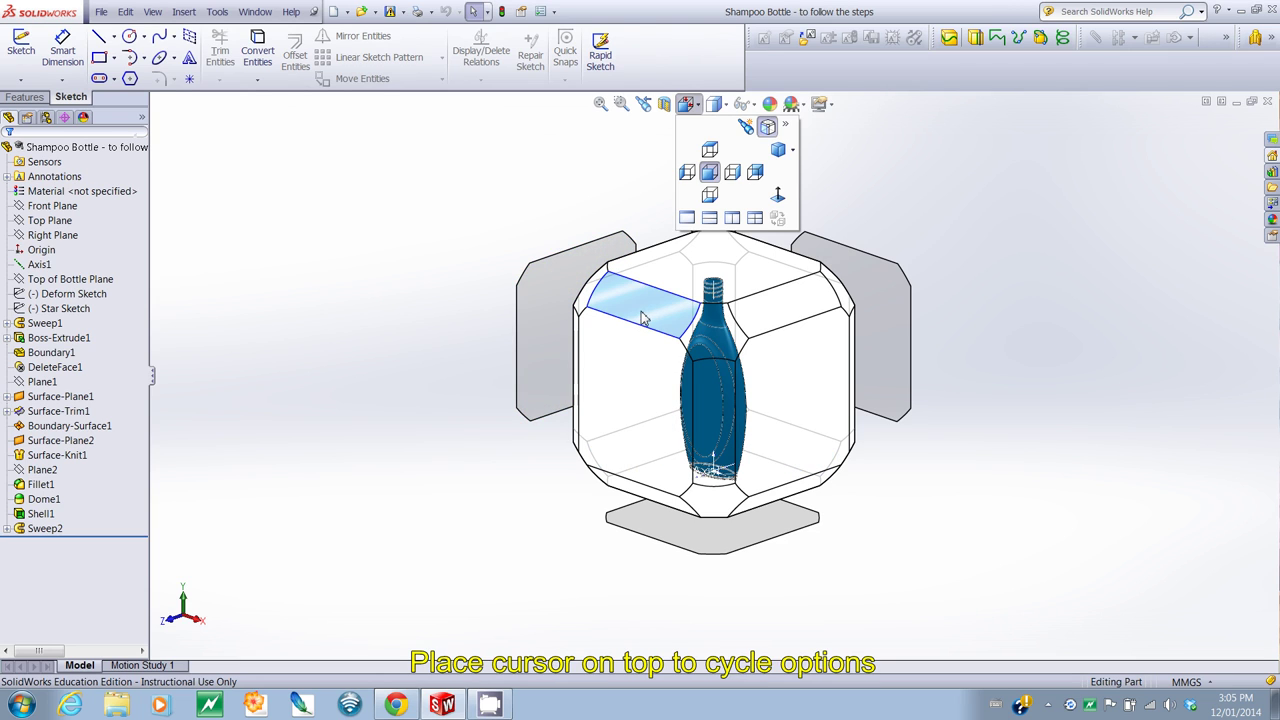
{"action": "left_click", "coordinate": [646, 315]}
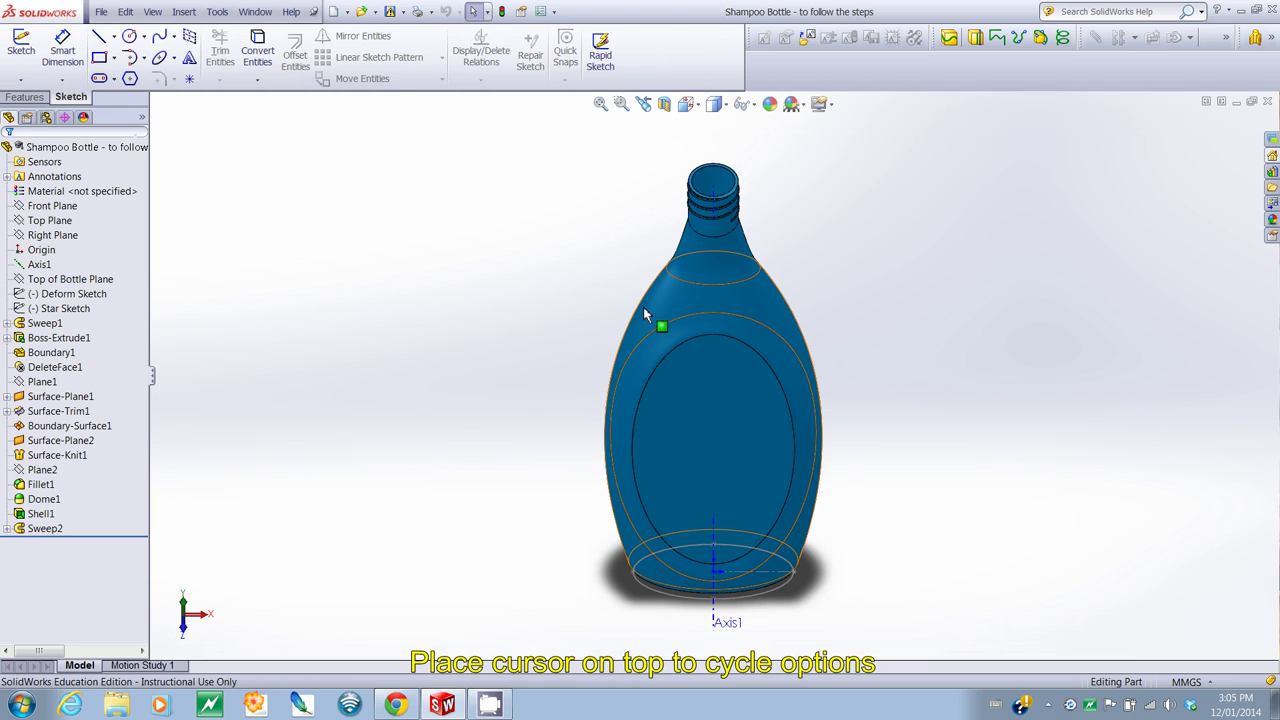
{"action": "left_click", "coordinate": [686, 105]}
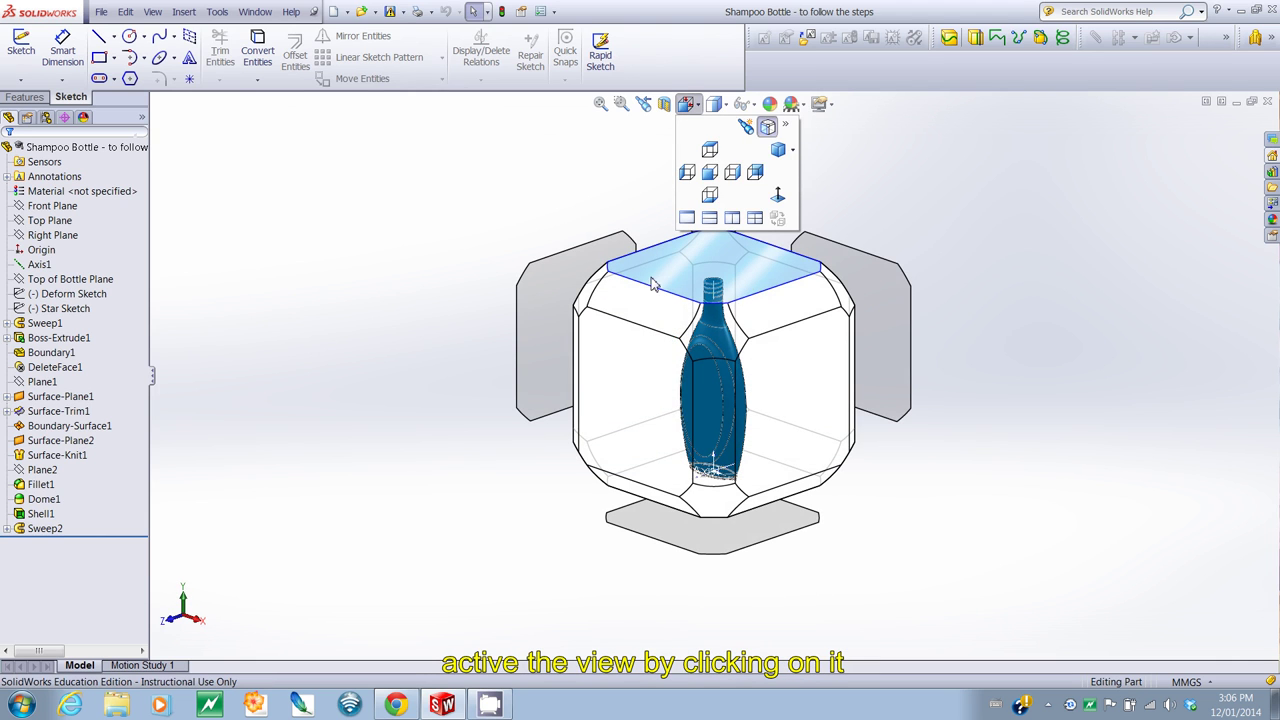
{"action": "left_click", "coordinate": [738, 281]}
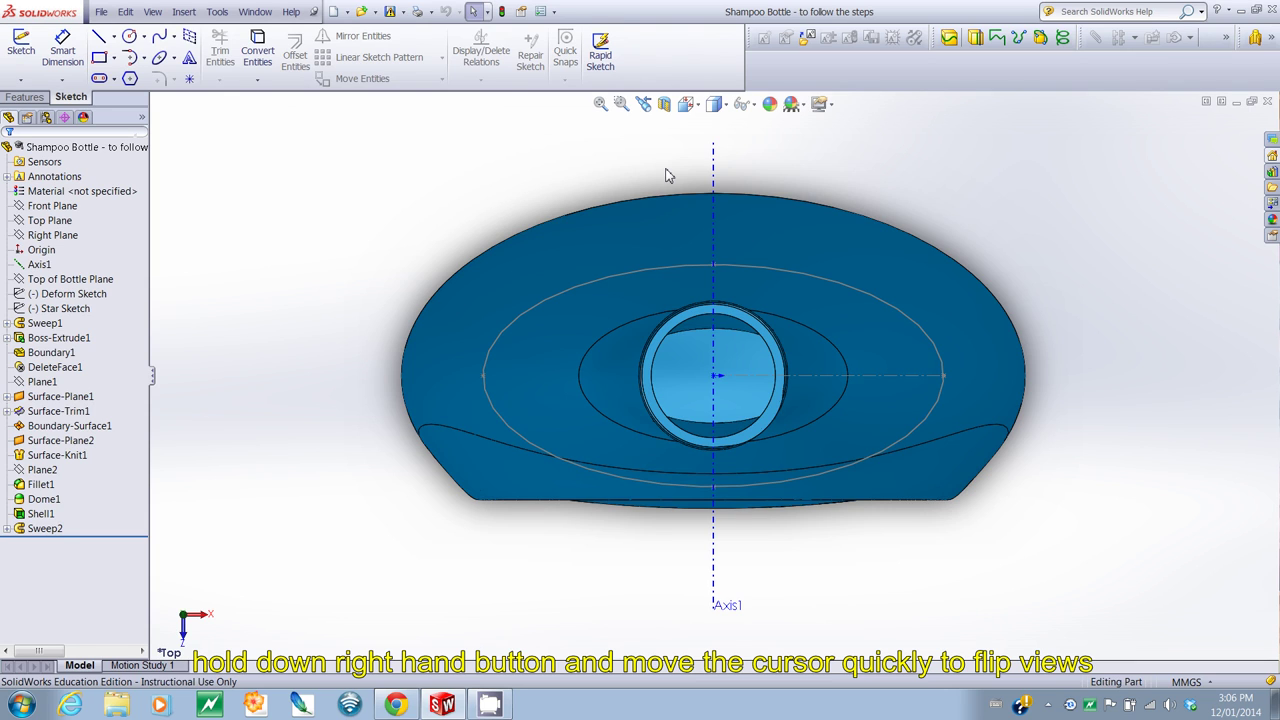
Step: Flip the bottle through the Right, Left and Top orientations in turn with quick mouse gestures
{"action": "right_click_drag", "start_coordinate": [865, 210], "coordinate": [880, 203]}
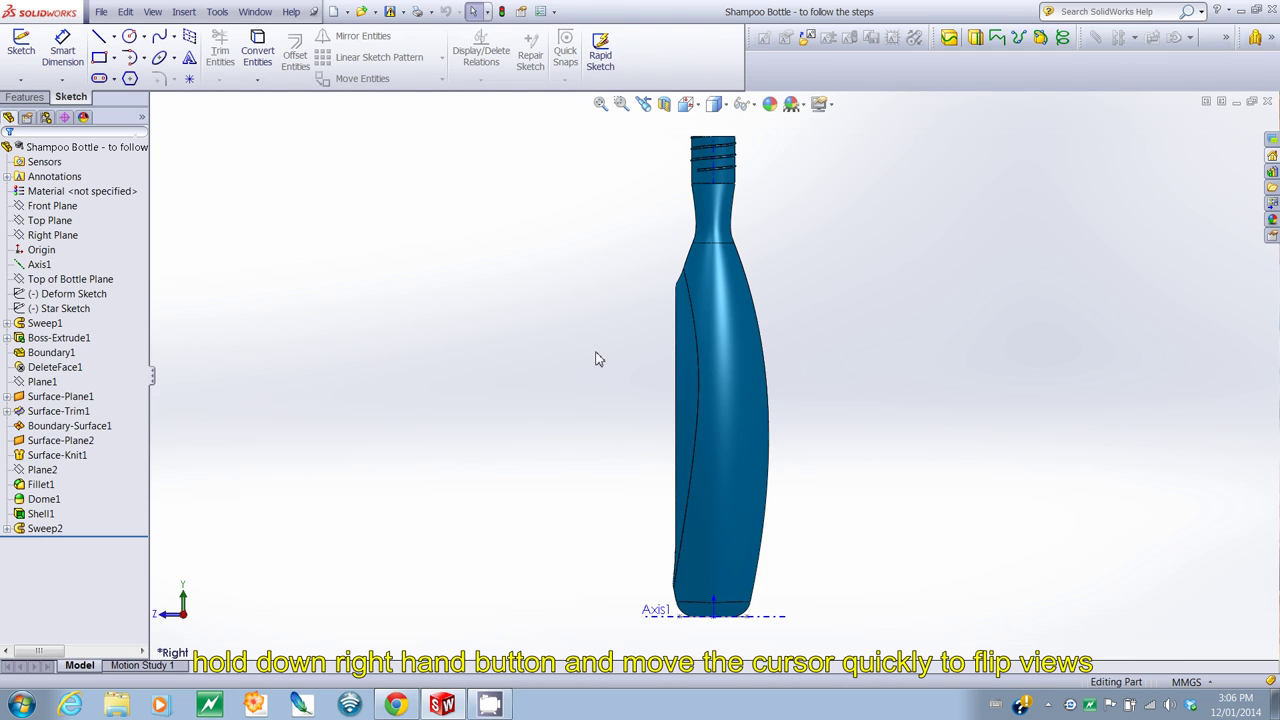
{"action": "right_click_drag", "start_coordinate": [597, 359], "coordinate": [496, 359]}
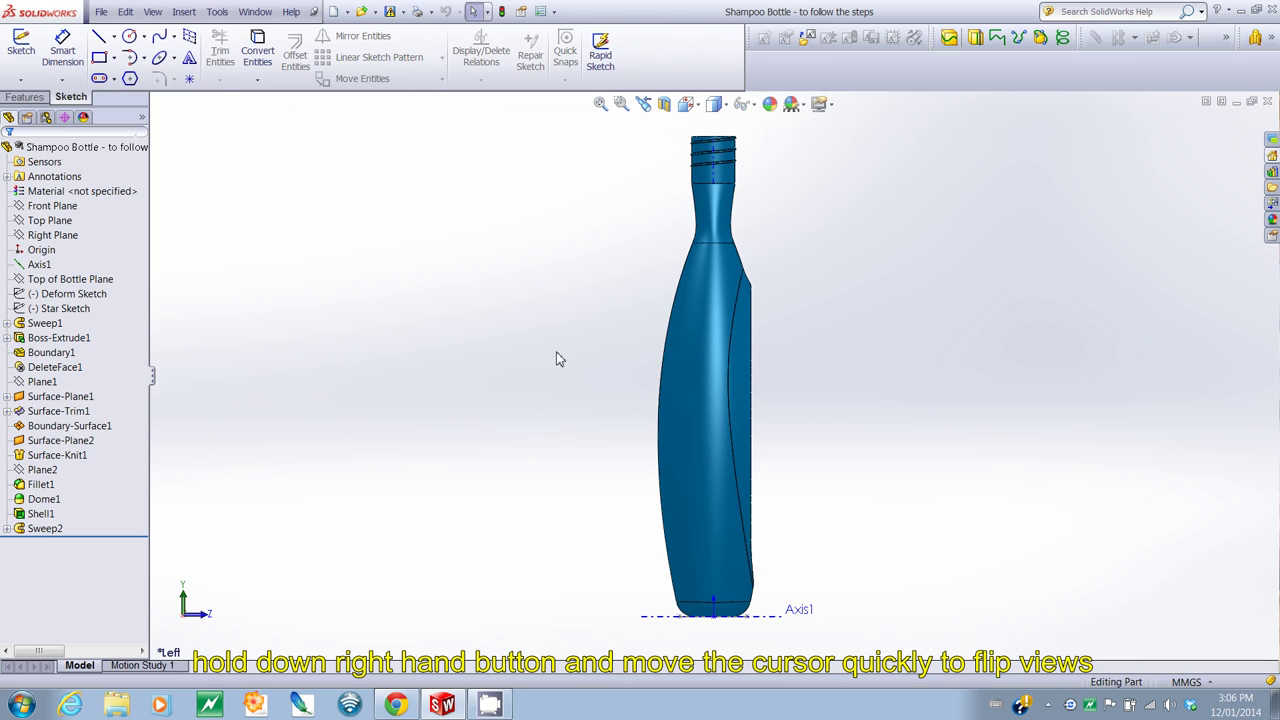
{"action": "right_click_drag", "start_coordinate": [580, 357], "coordinate": [636, 355]}
{"action": "right_click_drag", "start_coordinate": [560, 236], "coordinate": [551, 226]}
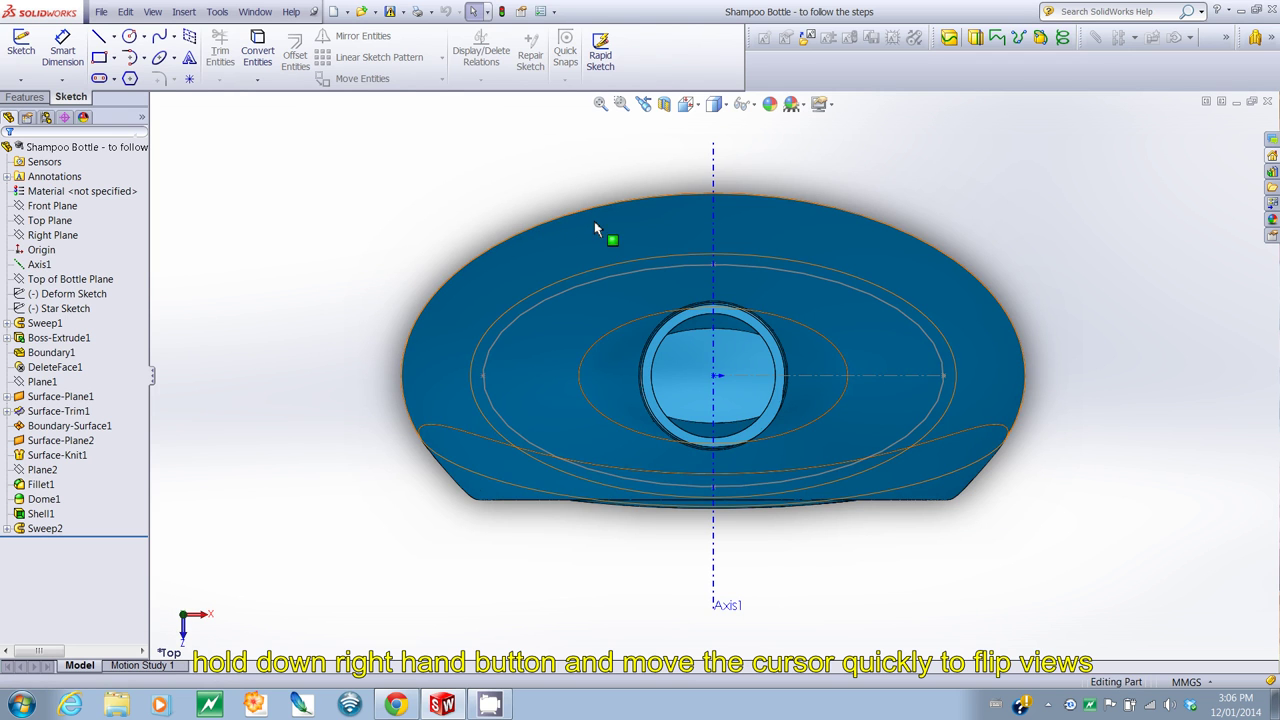
{"action": "right_click_drag", "start_coordinate": [588, 308], "coordinate": [590, 366]}
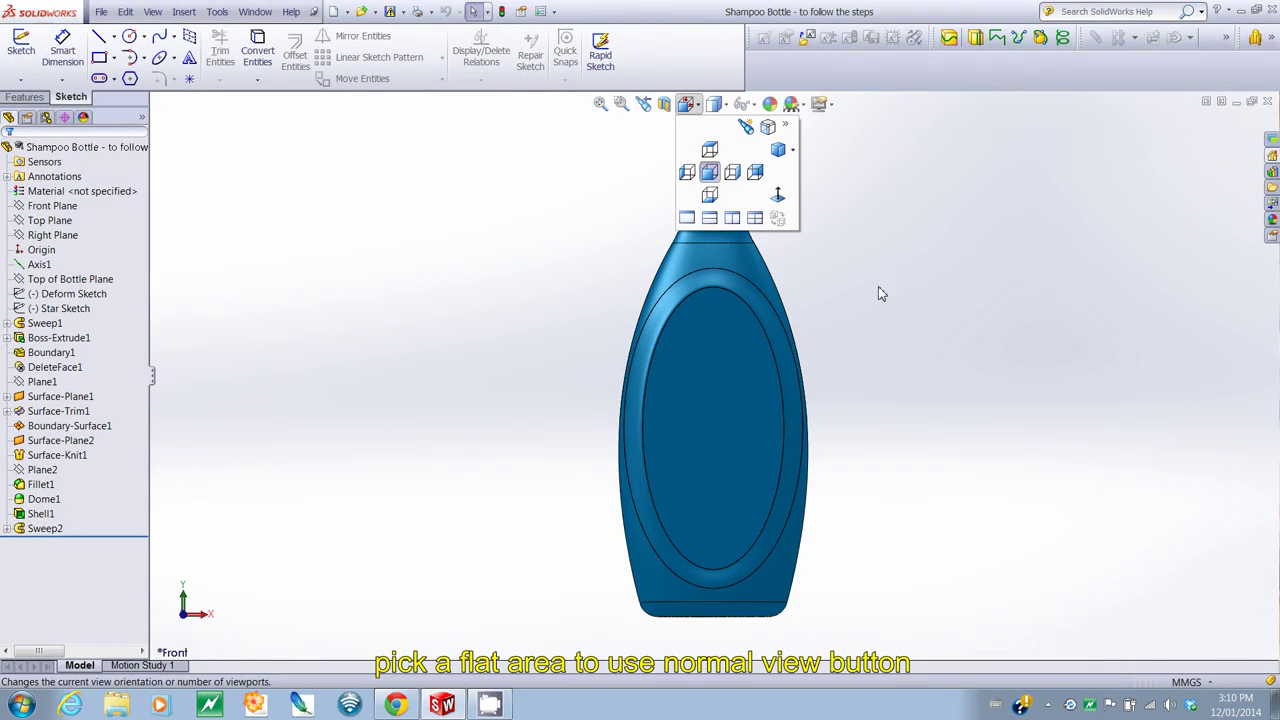
Step: Orient the view normal to the flat oval front face, then try the same with the curved neck face
{"action": "left_click", "coordinate": [737, 378]}
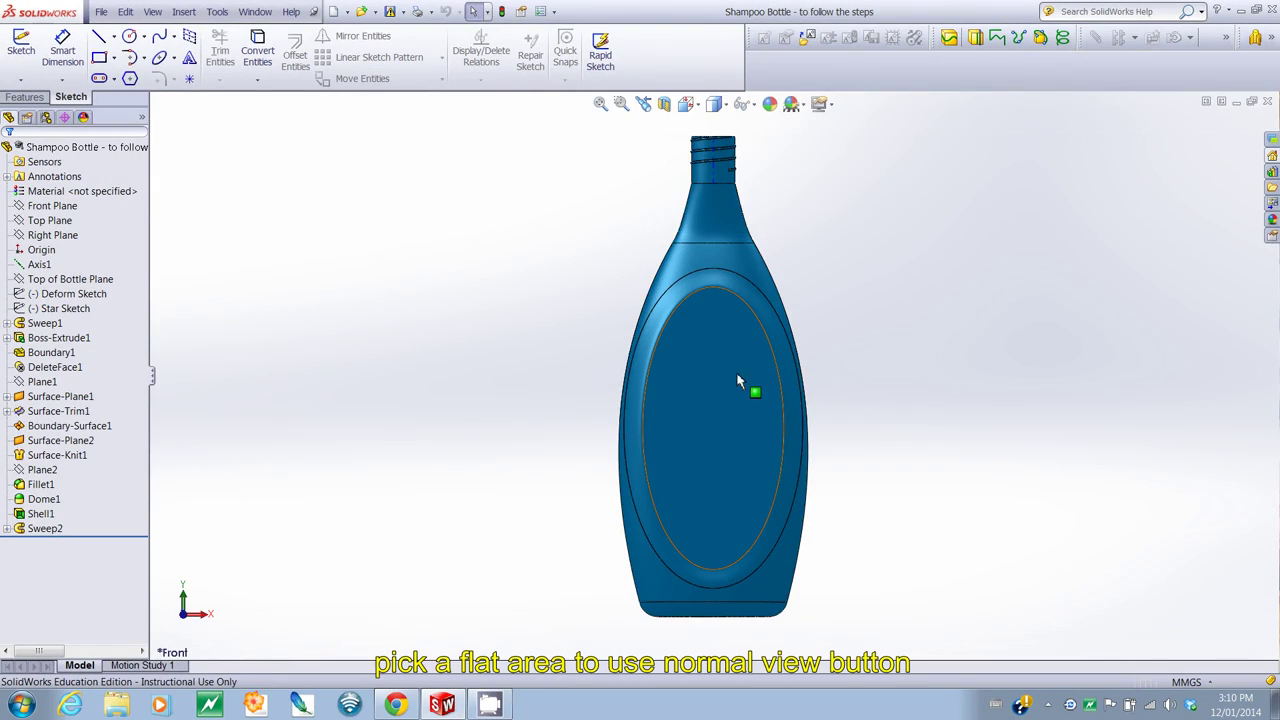
{"action": "left_click", "coordinate": [687, 104]}
{"action": "left_click", "coordinate": [778, 196]}
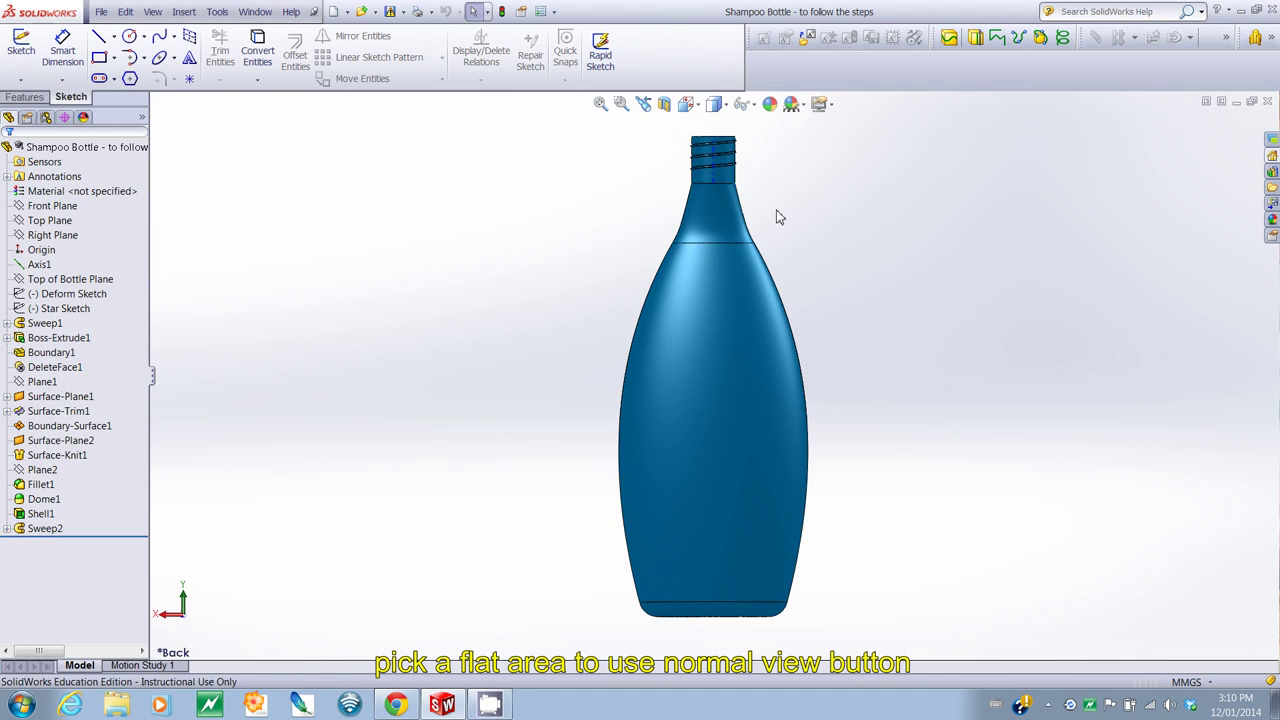
{"action": "left_click", "coordinate": [716, 216]}
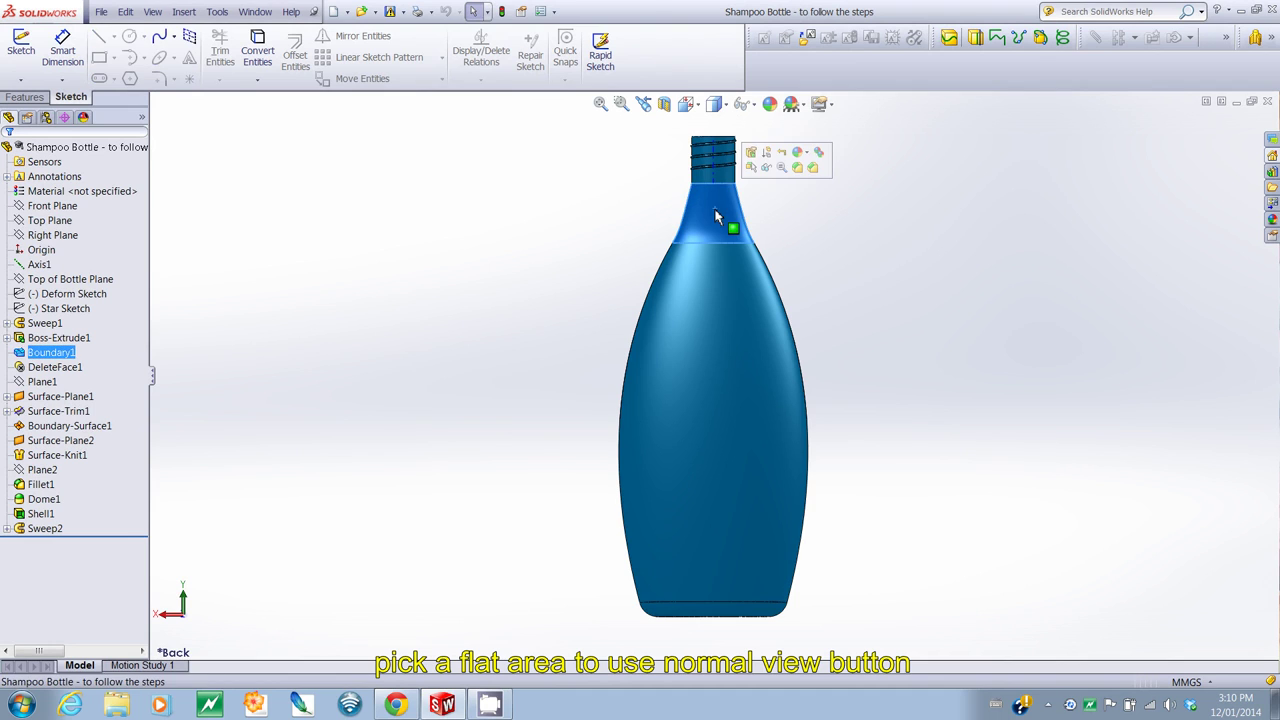
{"action": "left_click", "coordinate": [688, 106]}
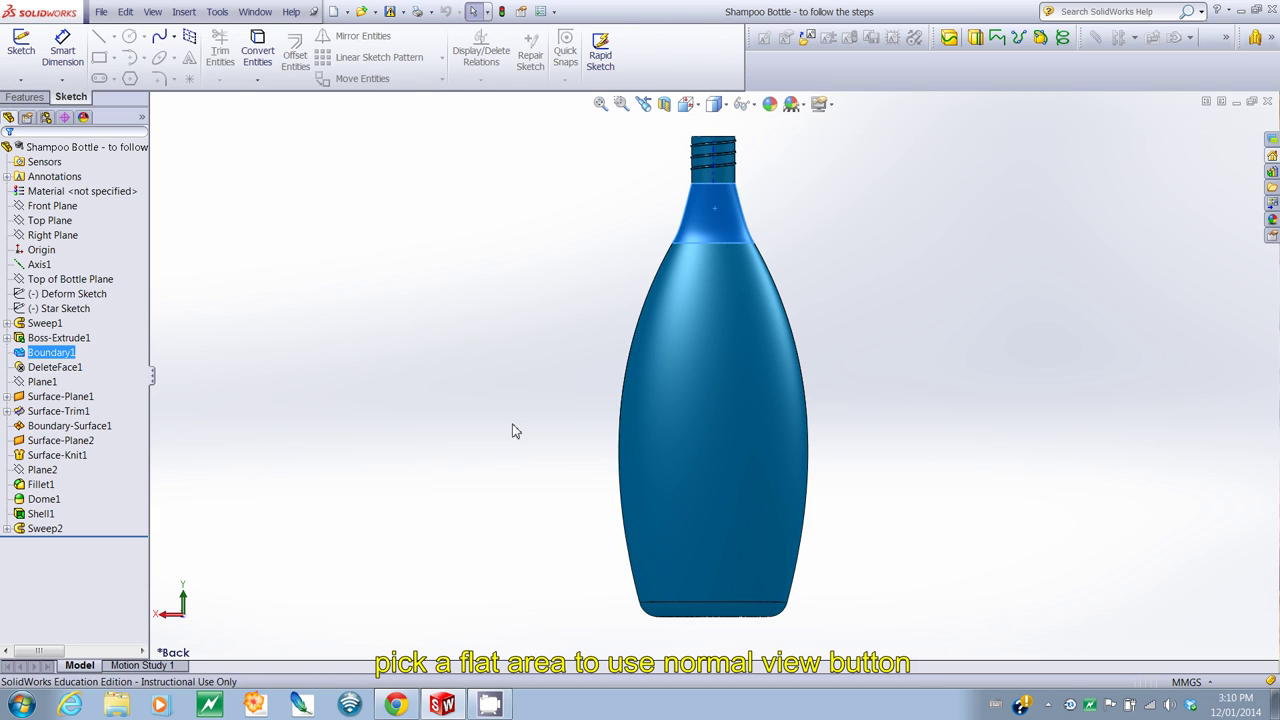
Step: Select the flat oval face of the slightly rotated bottle and orient the view normal to it
{"action": "left_click", "coordinate": [720, 397]}
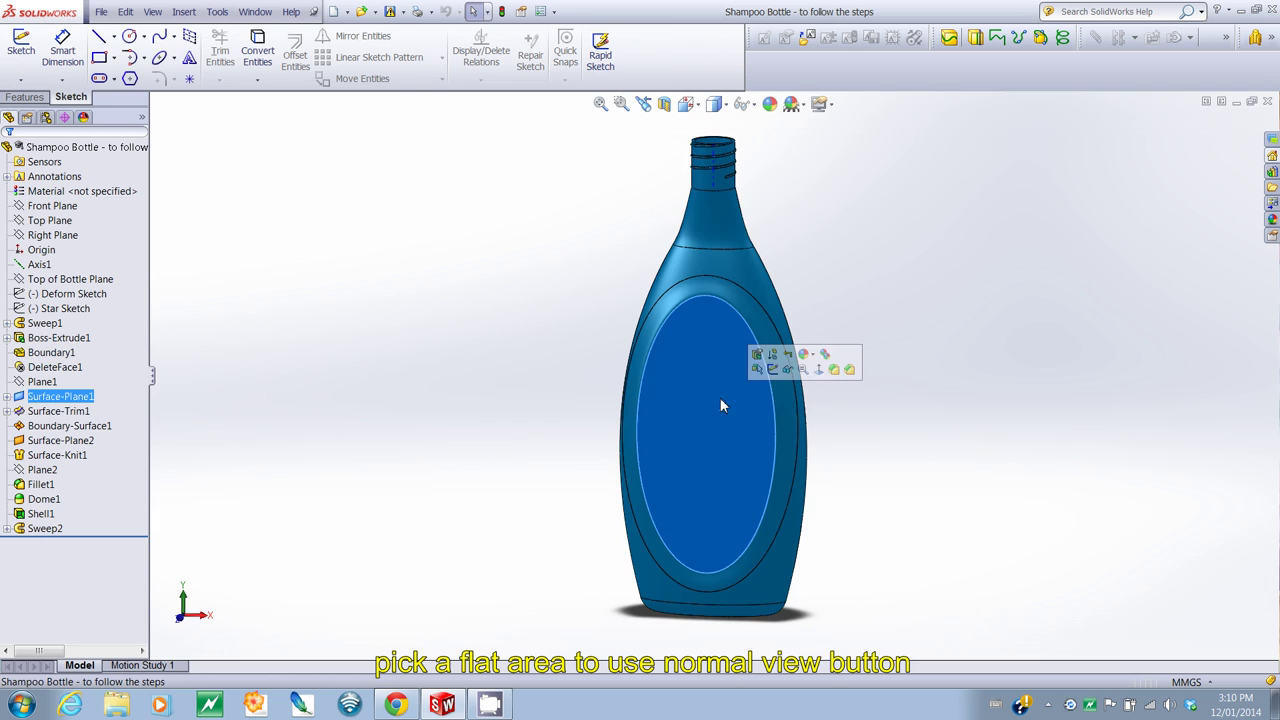
{"action": "left_click", "coordinate": [688, 105]}
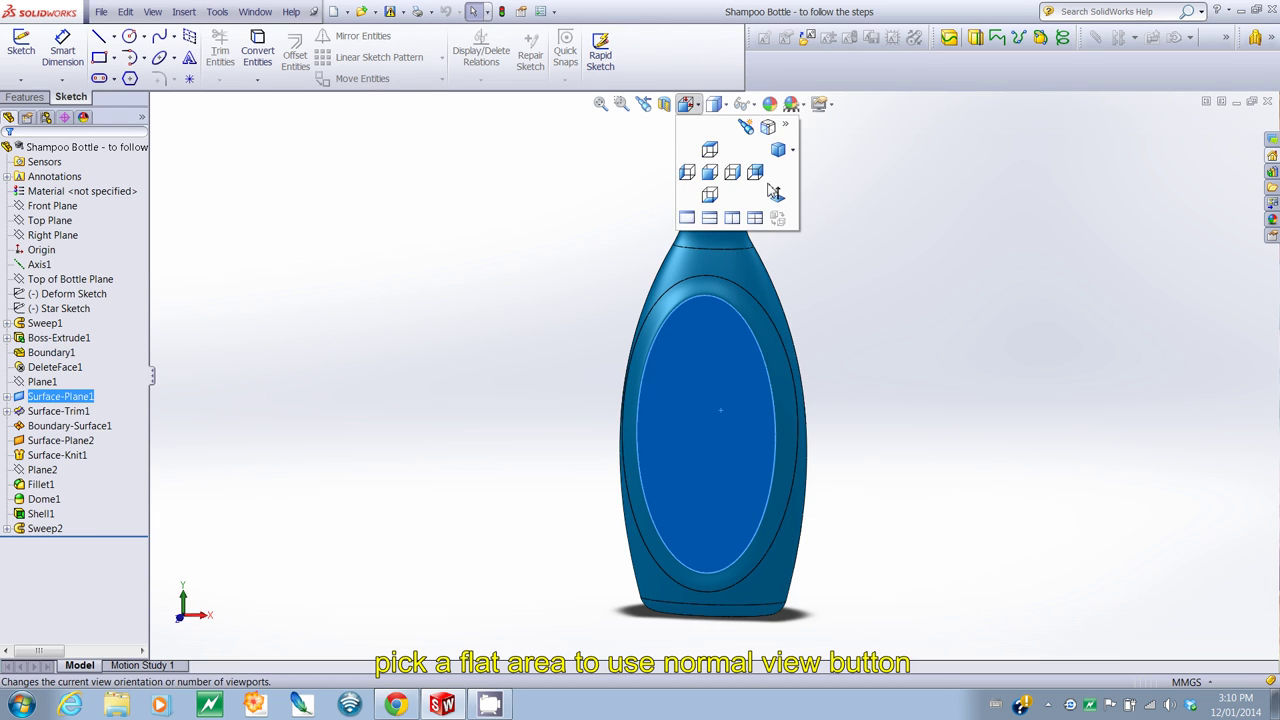
{"action": "left_click", "coordinate": [778, 196]}
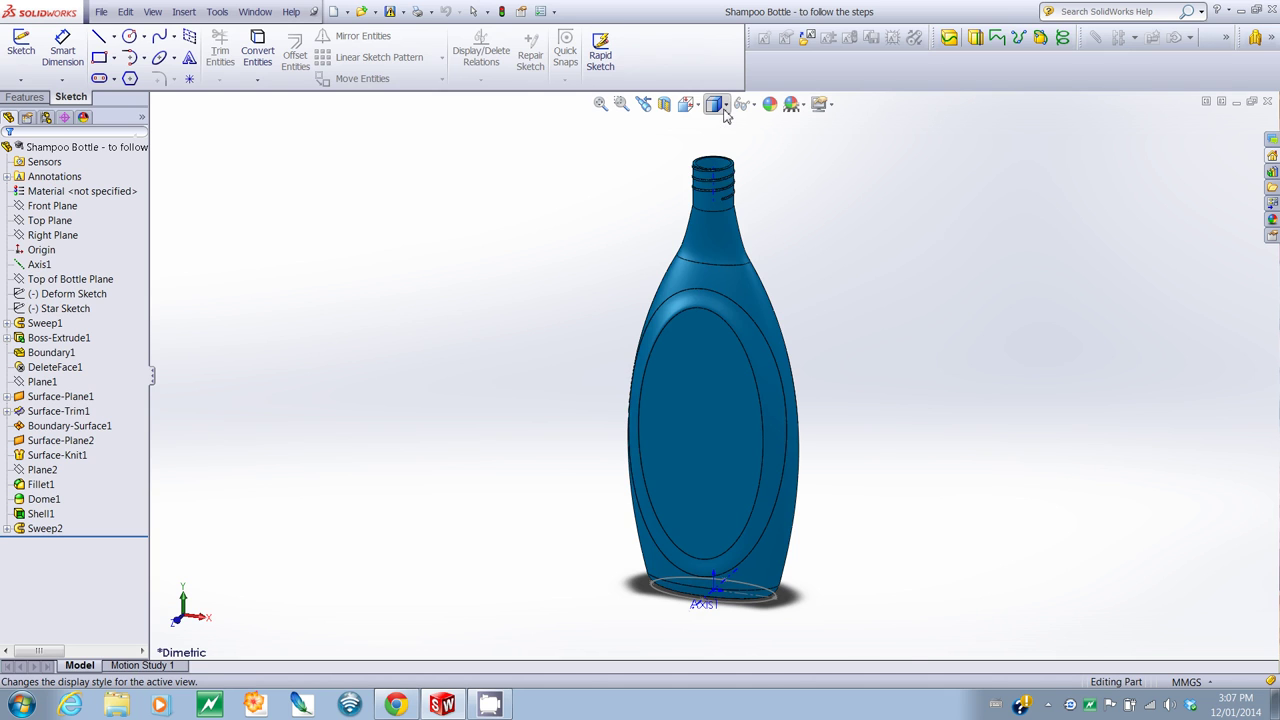
Step: Change the bottle's display style to Shaded without edges, Hidden Lines Removed and Wireframe in turn, rotating the model between changes
{"action": "left_click", "coordinate": [726, 105]}
{"action": "left_click", "coordinate": [724, 143]}
{"action": "middle_click_drag", "start_coordinate": [724, 143], "coordinate": [724, 143]}
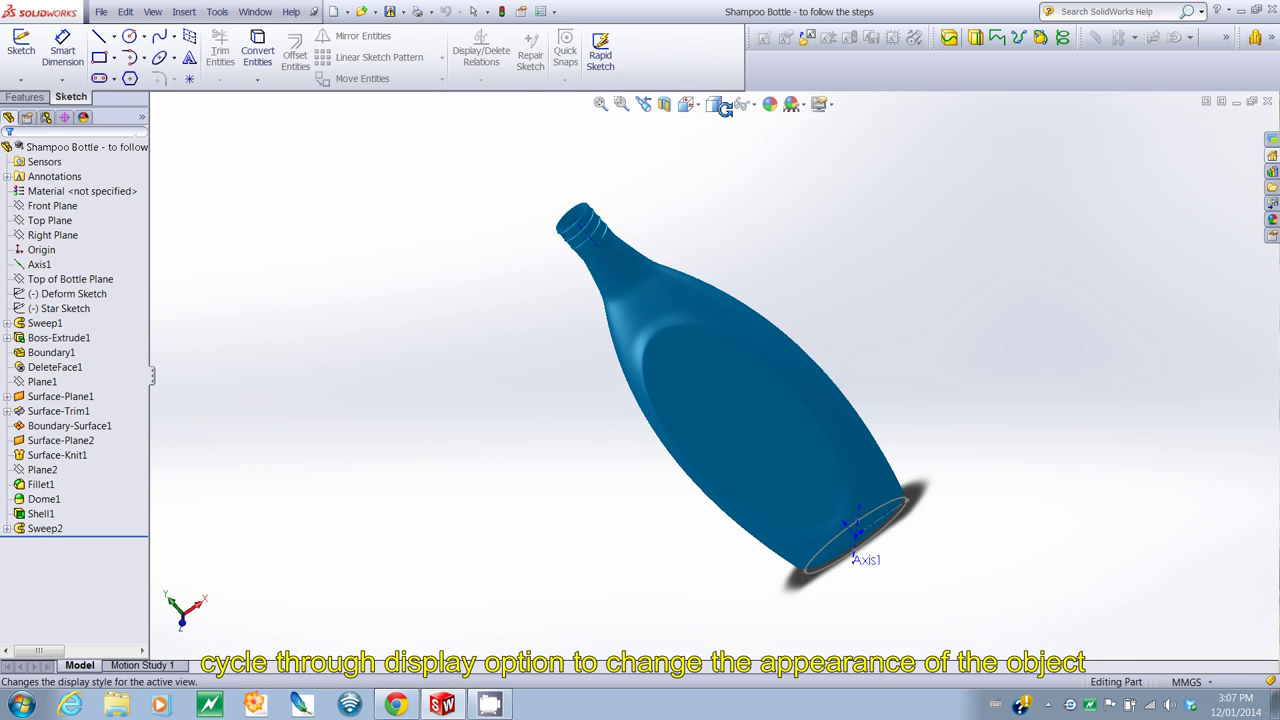
{"action": "left_click", "coordinate": [724, 105]}
{"action": "left_click", "coordinate": [714, 176]}
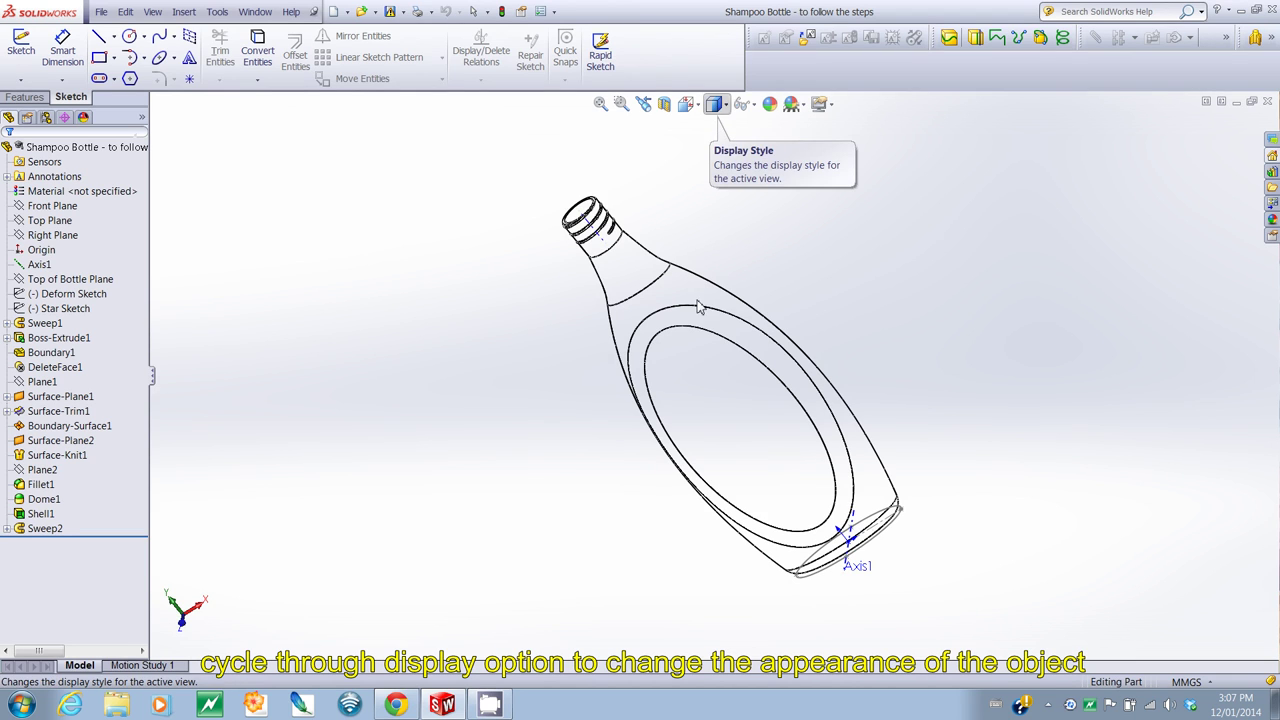
{"action": "middle_click_drag", "start_coordinate": [826, 369], "coordinate": [717, 251]}
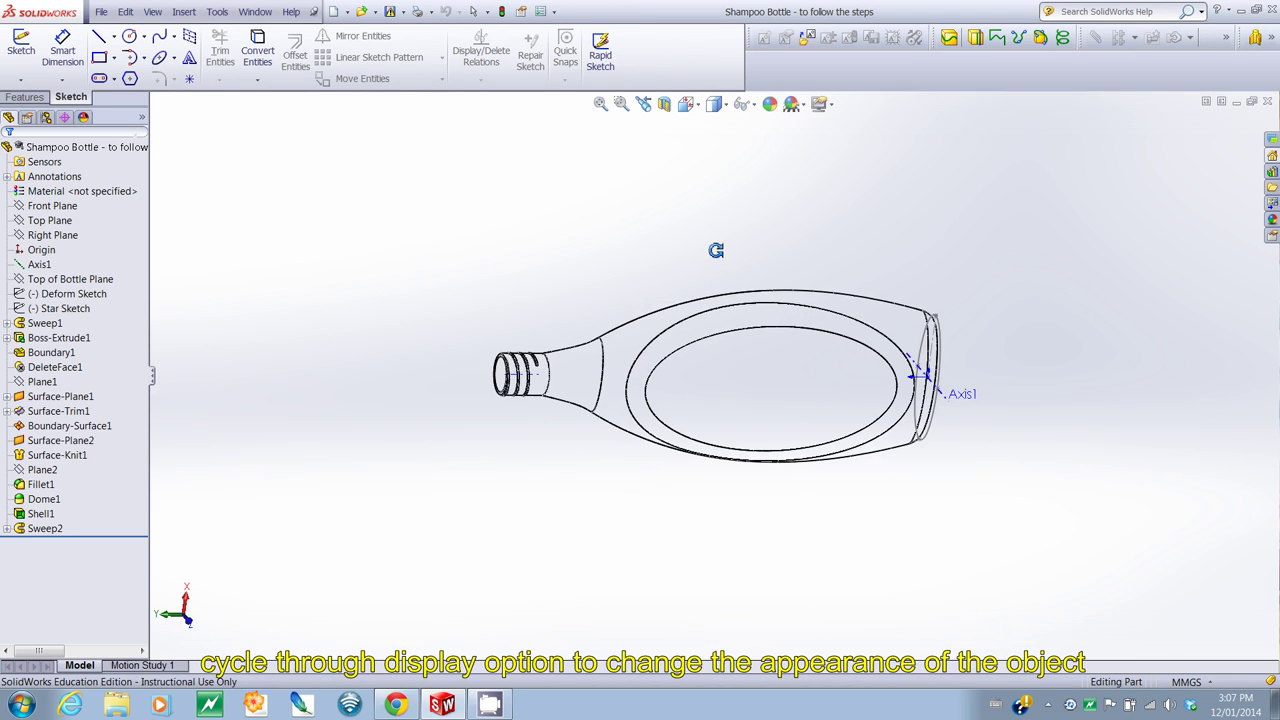
{"action": "left_click", "coordinate": [726, 112]}
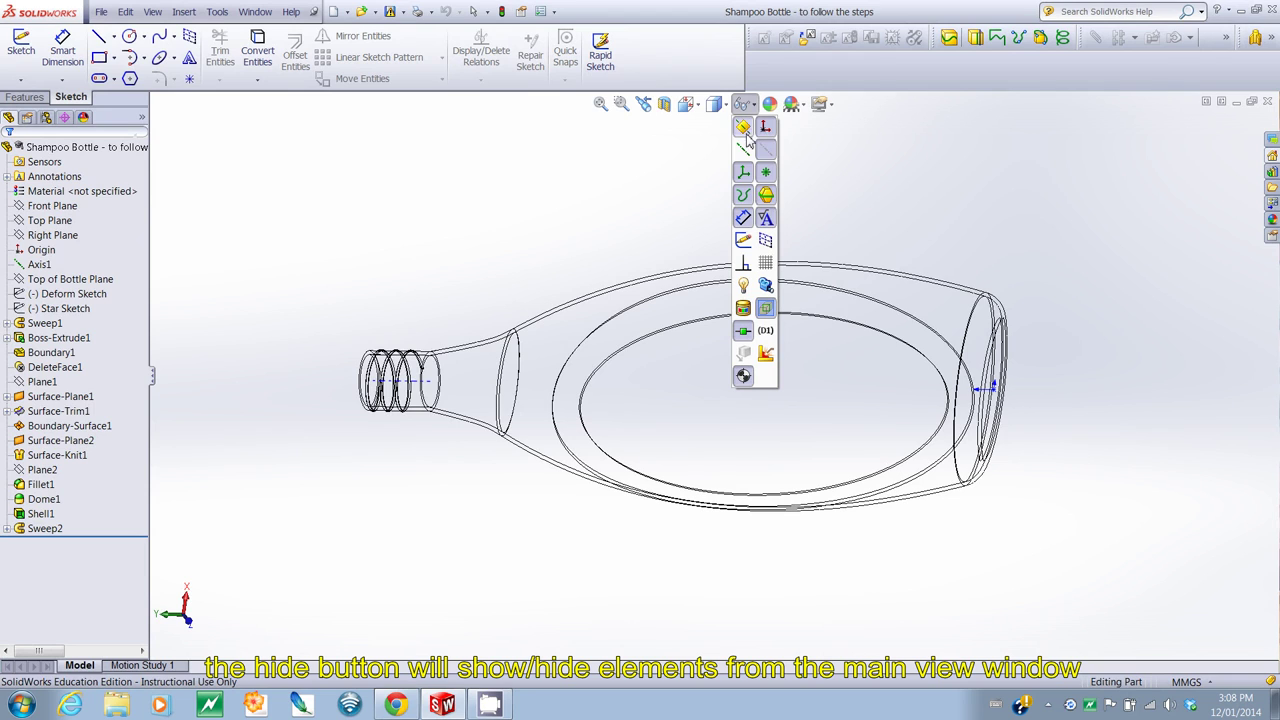
Step: Toggle the visibility of the axes, leaving them hidden, and also hide the origins and other reference elements
{"action": "left_click", "coordinate": [744, 155]}
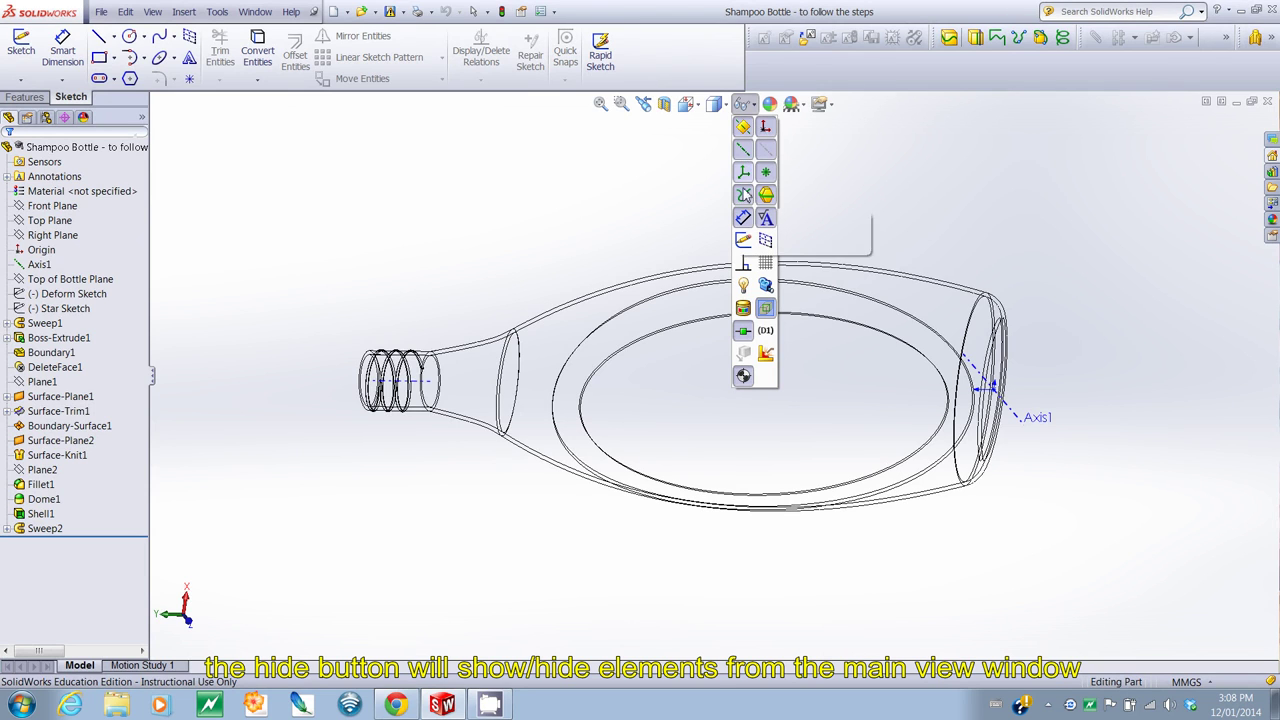
{"action": "left_click", "coordinate": [742, 152]}
{"action": "left_click", "coordinate": [742, 152]}
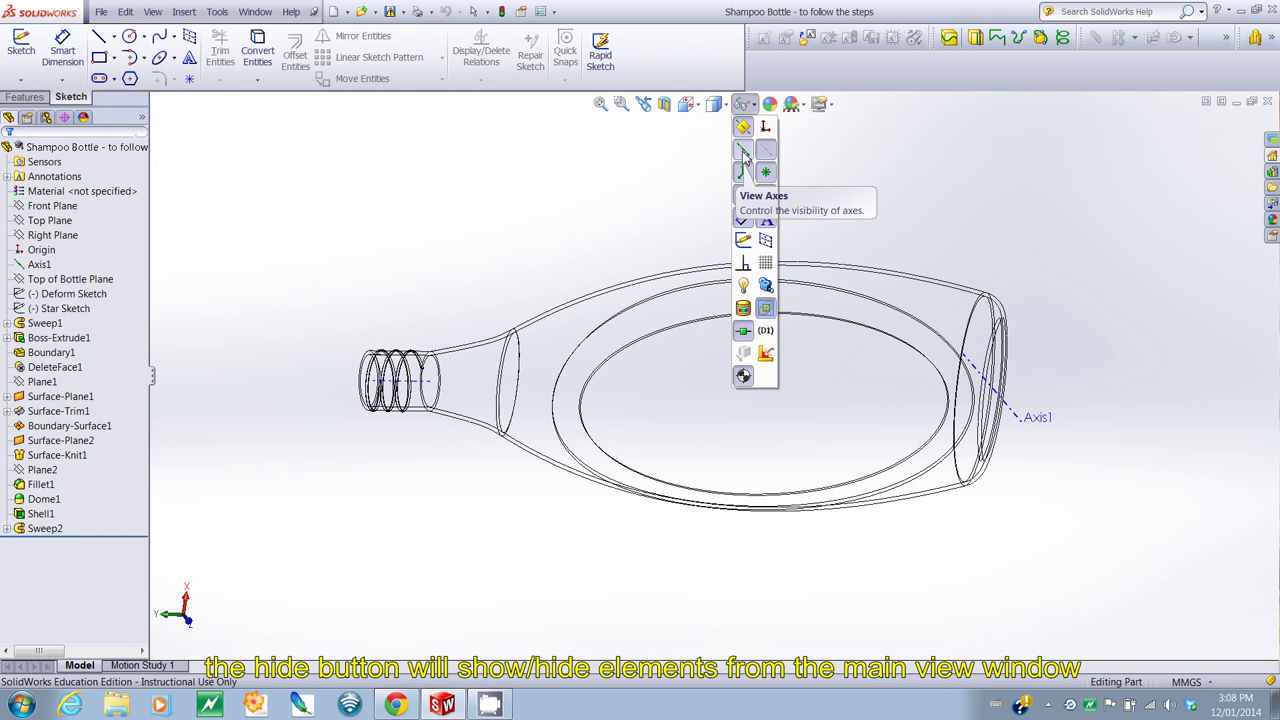
{"action": "left_click", "coordinate": [744, 152]}
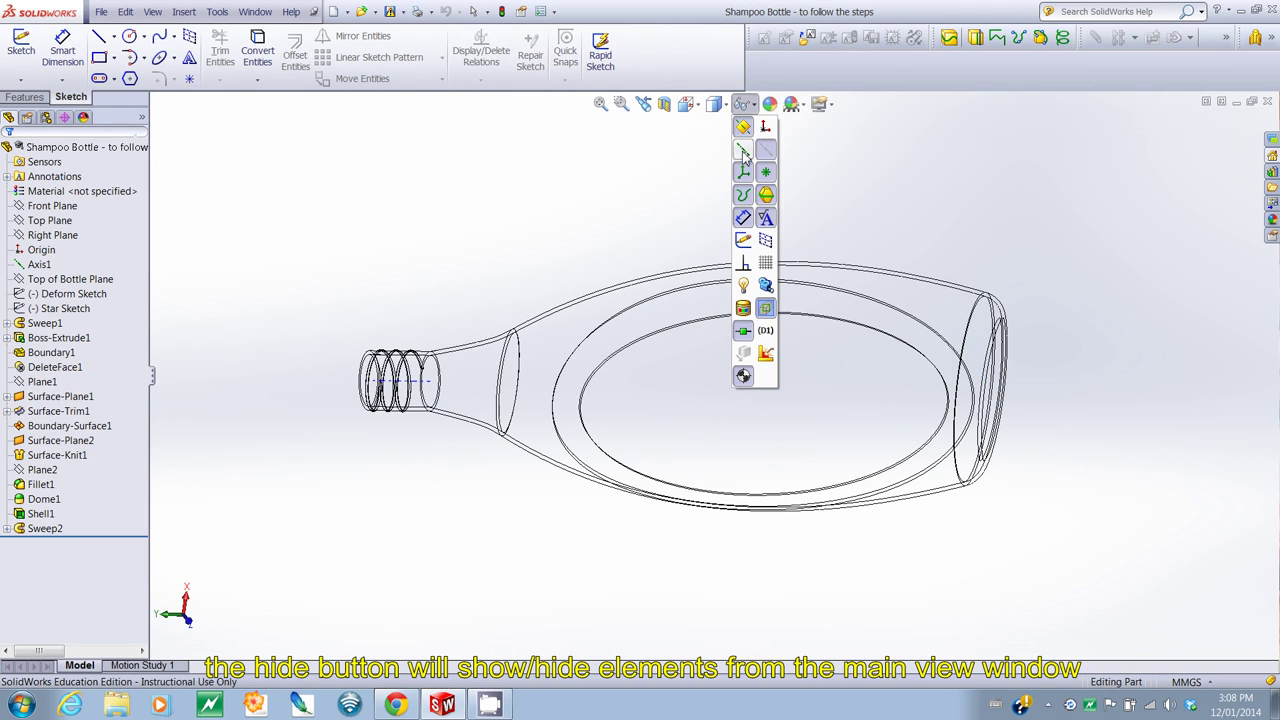
{"action": "left_click", "coordinate": [742, 222]}
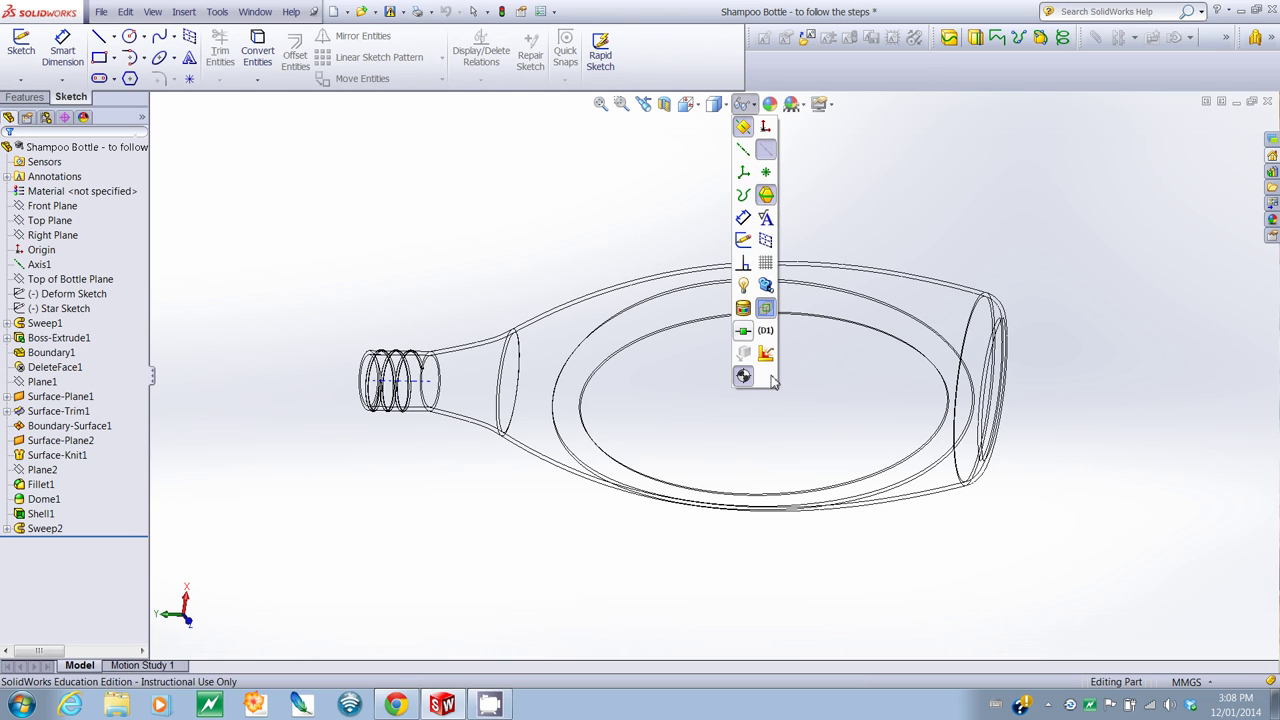
Step: Start a Section View of the wireframe bottle and cut it with the Top Plane offset 105 mm
{"action": "middle_click_drag", "start_coordinate": [891, 220], "coordinate": [735, 130]}
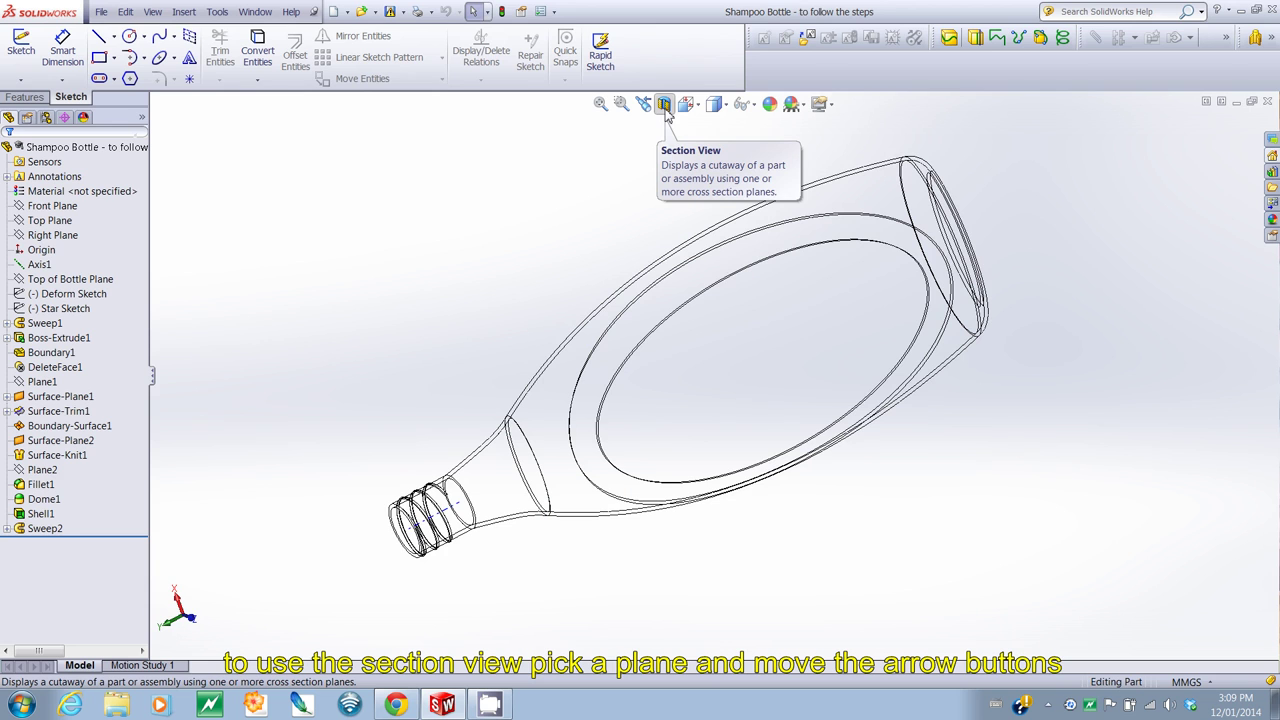
{"action": "left_click", "coordinate": [665, 106]}
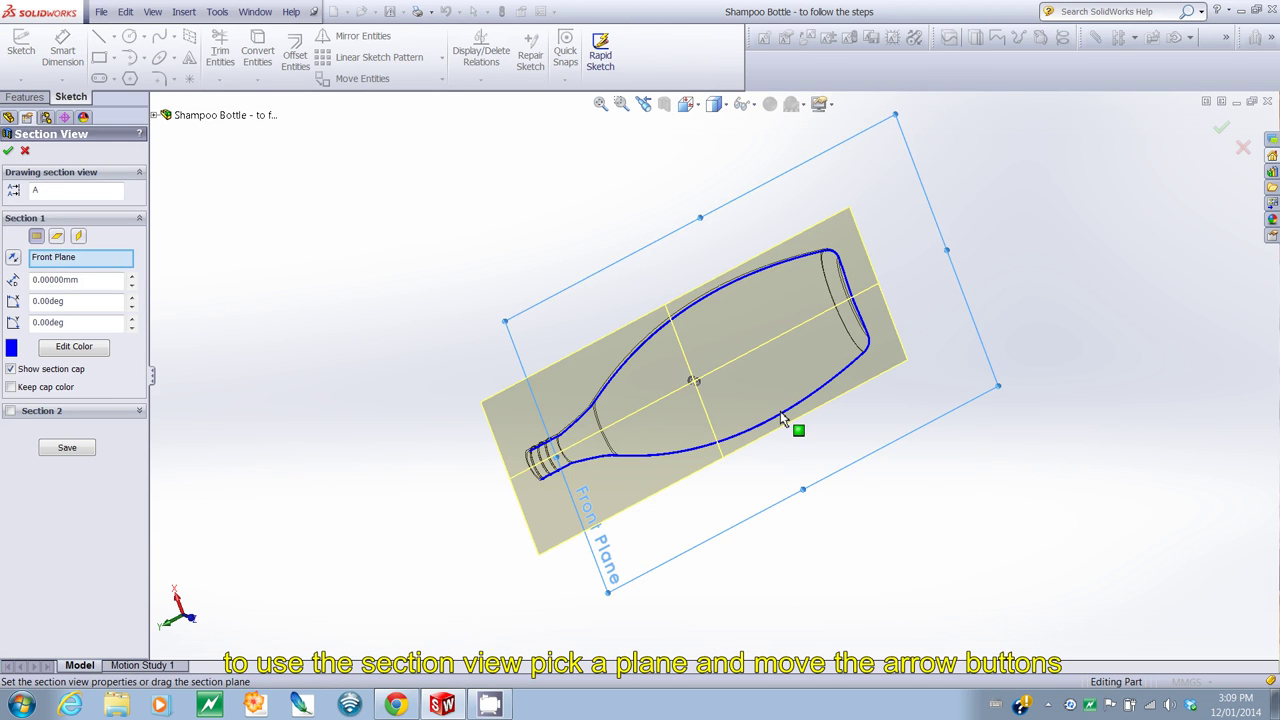
{"action": "left_click", "coordinate": [56, 236]}
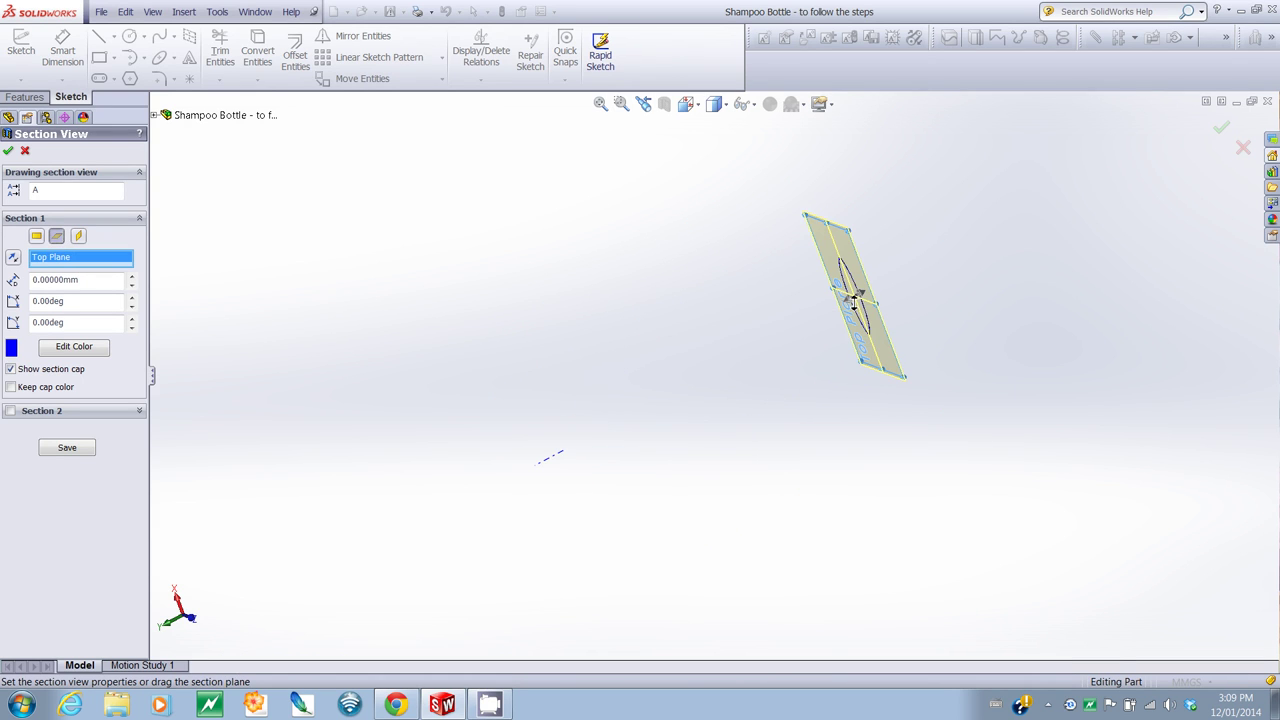
{"action": "left_click_drag", "start_coordinate": [845, 315], "coordinate": [724, 366]}
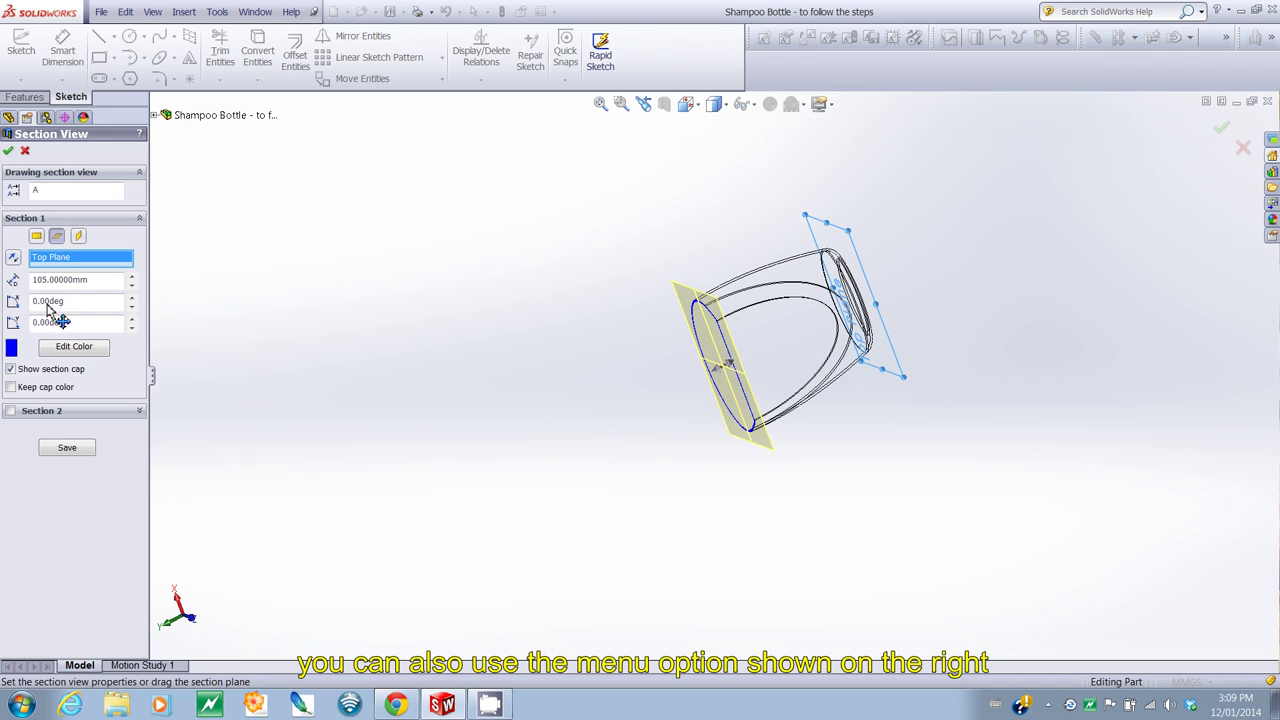
Step: Switch the section to the Right Plane and offset the cut 25 mm
{"action": "left_click", "coordinate": [78, 236]}
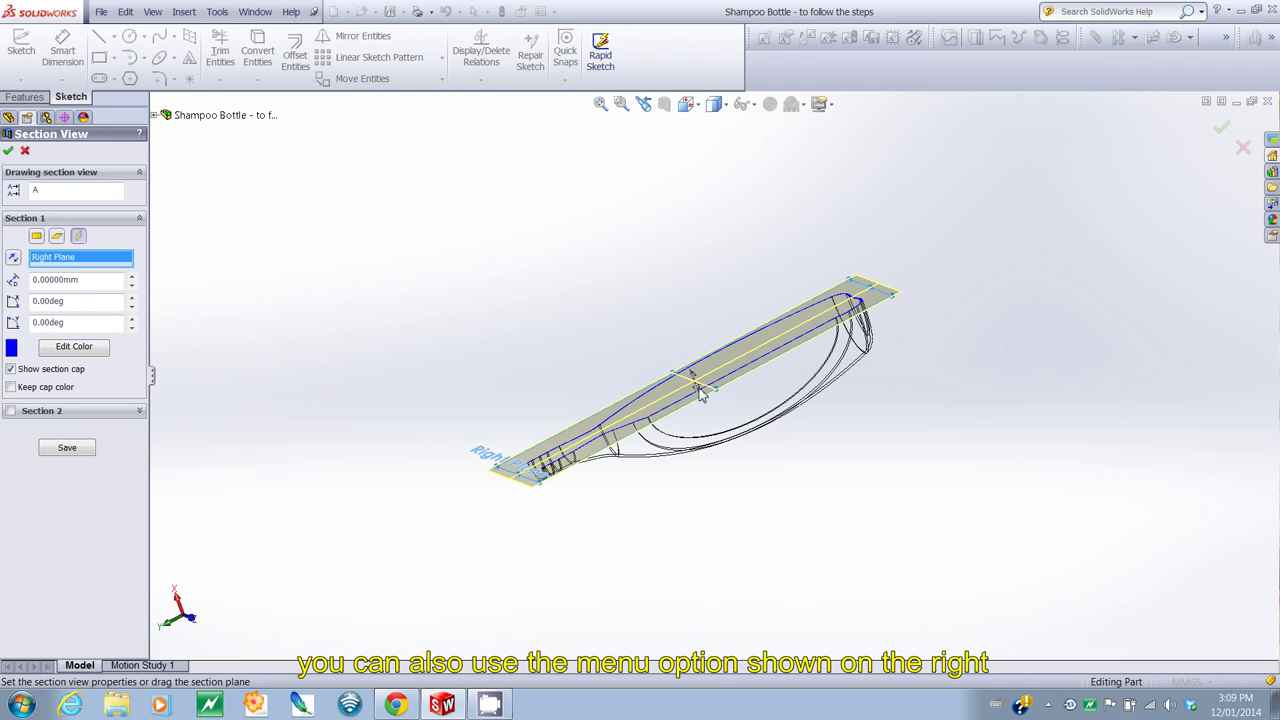
{"action": "mouse_move", "coordinate": [686, 366]}
{"action": "left_mouse_down"}
{"action": "mouse_move", "coordinate": [672, 328]}
{"action": "mouse_move", "coordinate": [700, 347]}
{"action": "left_mouse_up"}
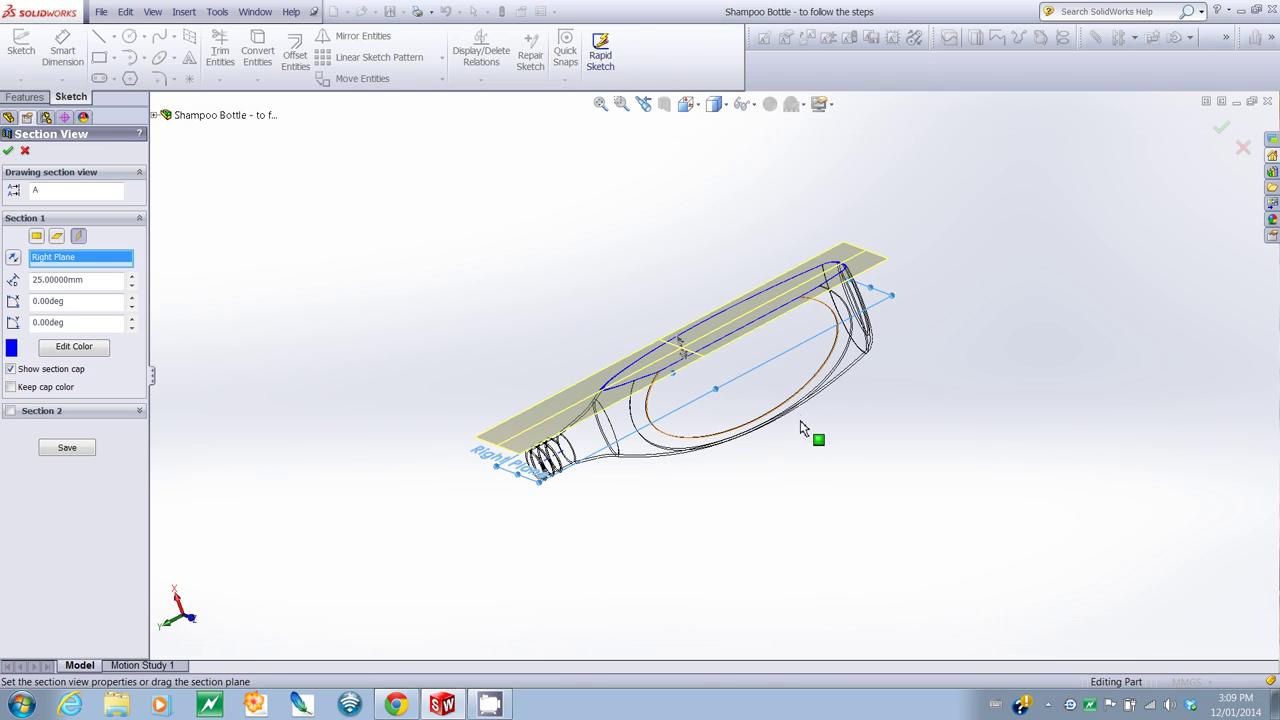